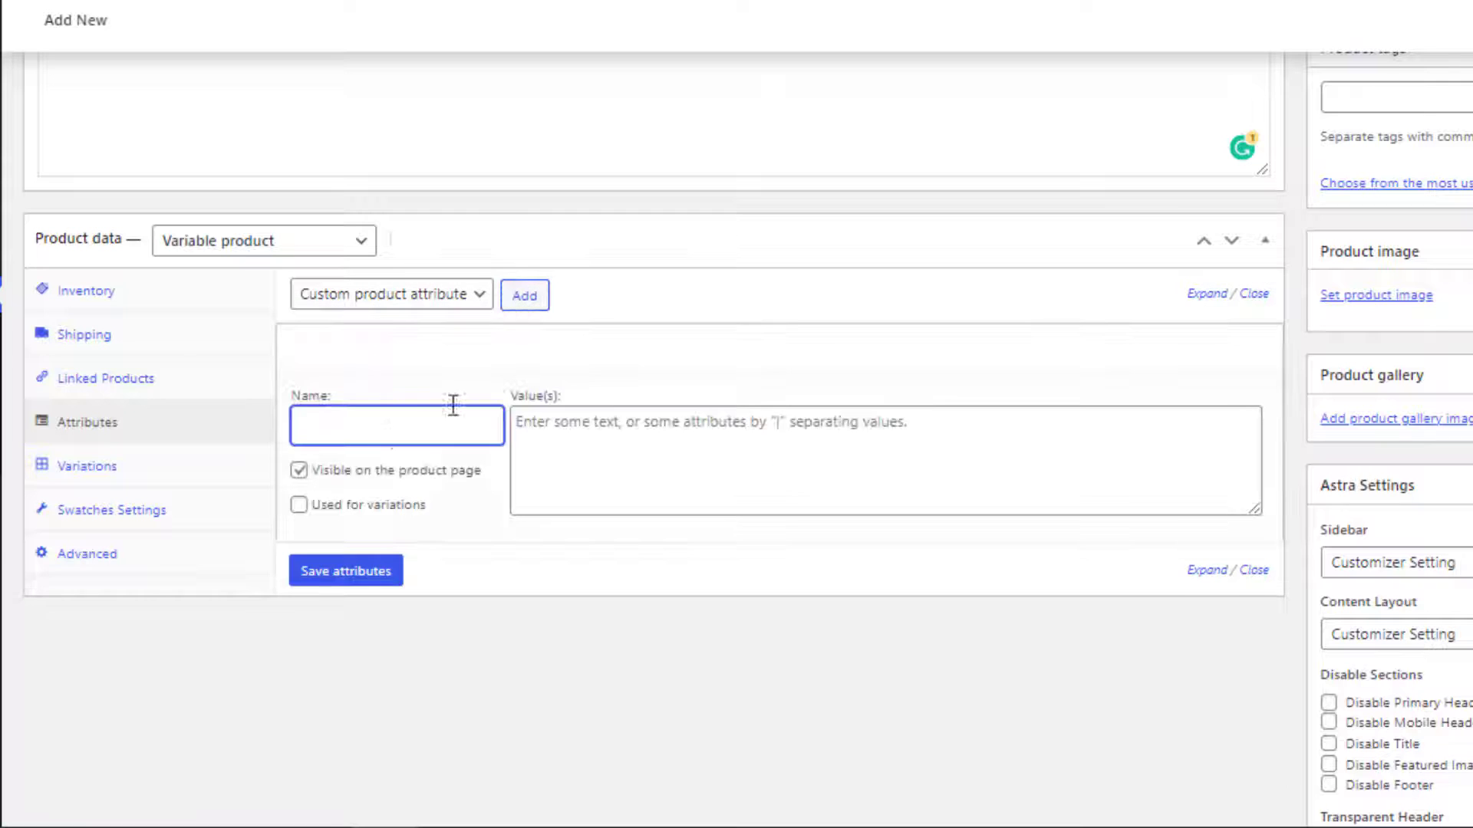
Begin the custom Color attribute's values by entering 'Red |'
left_click(536, 437)
type("Red |")
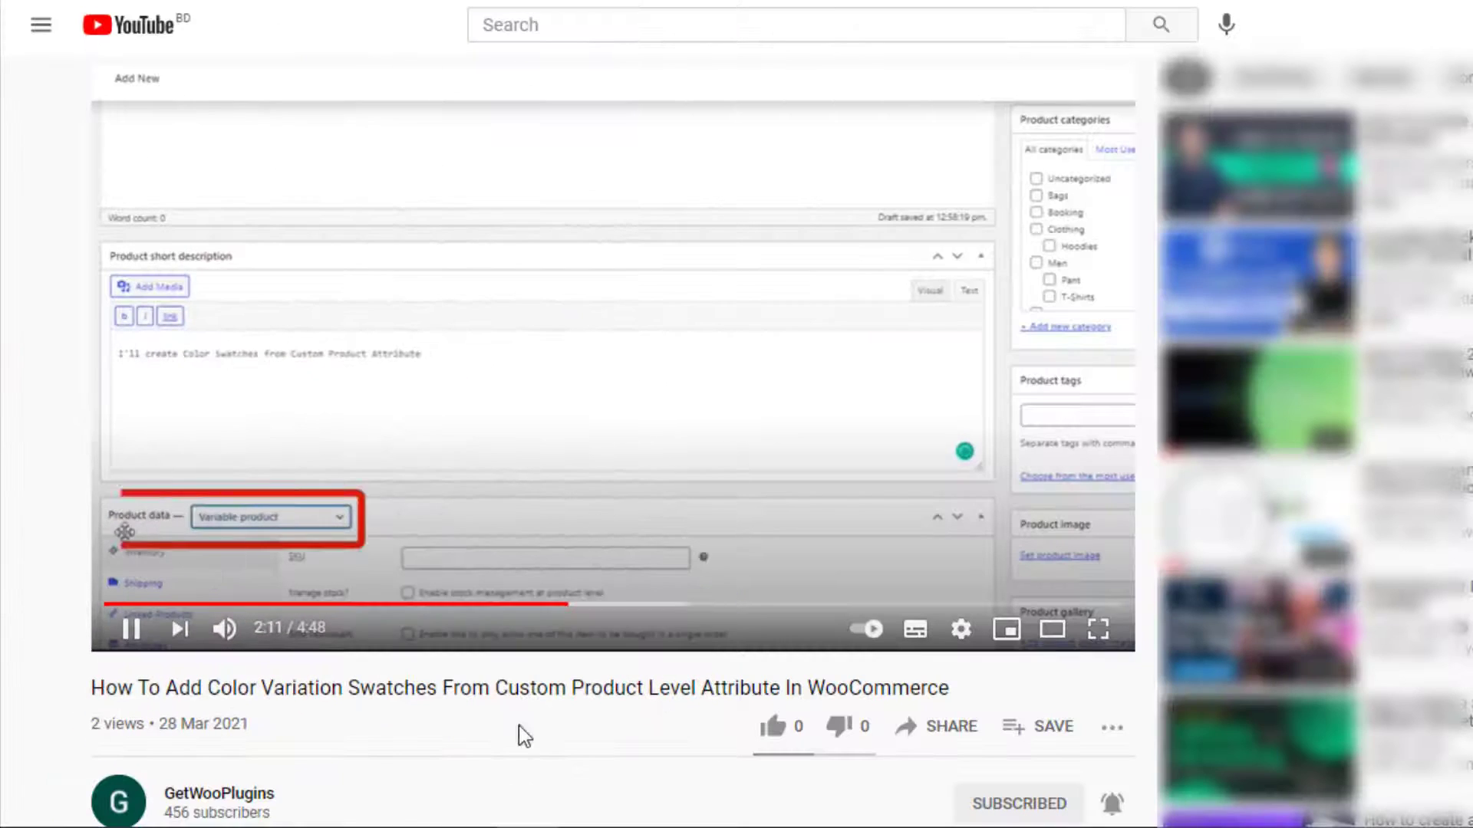
double_click(232, 688)
triple_click(232, 688)
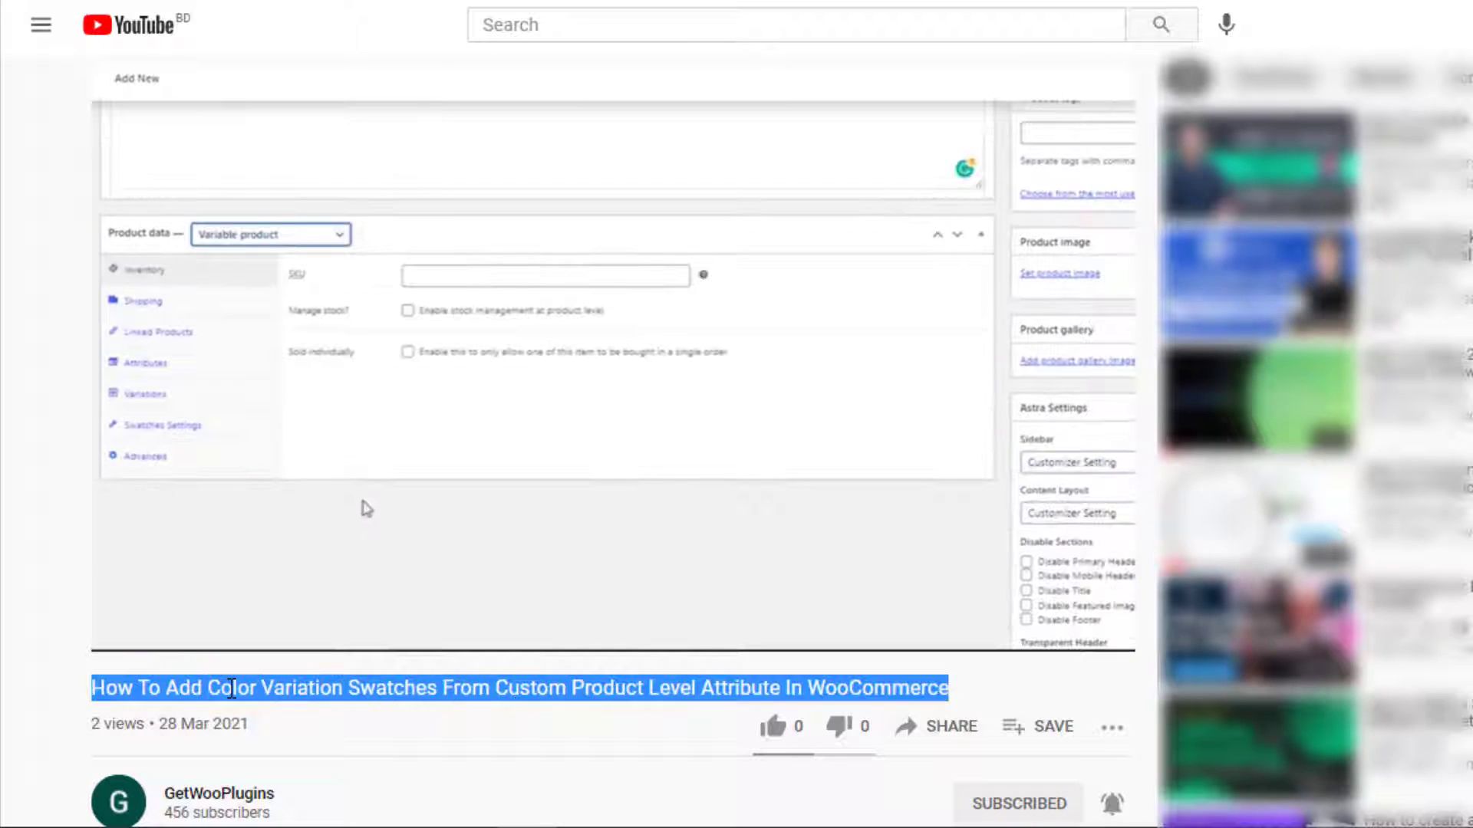
left_click(375, 724)
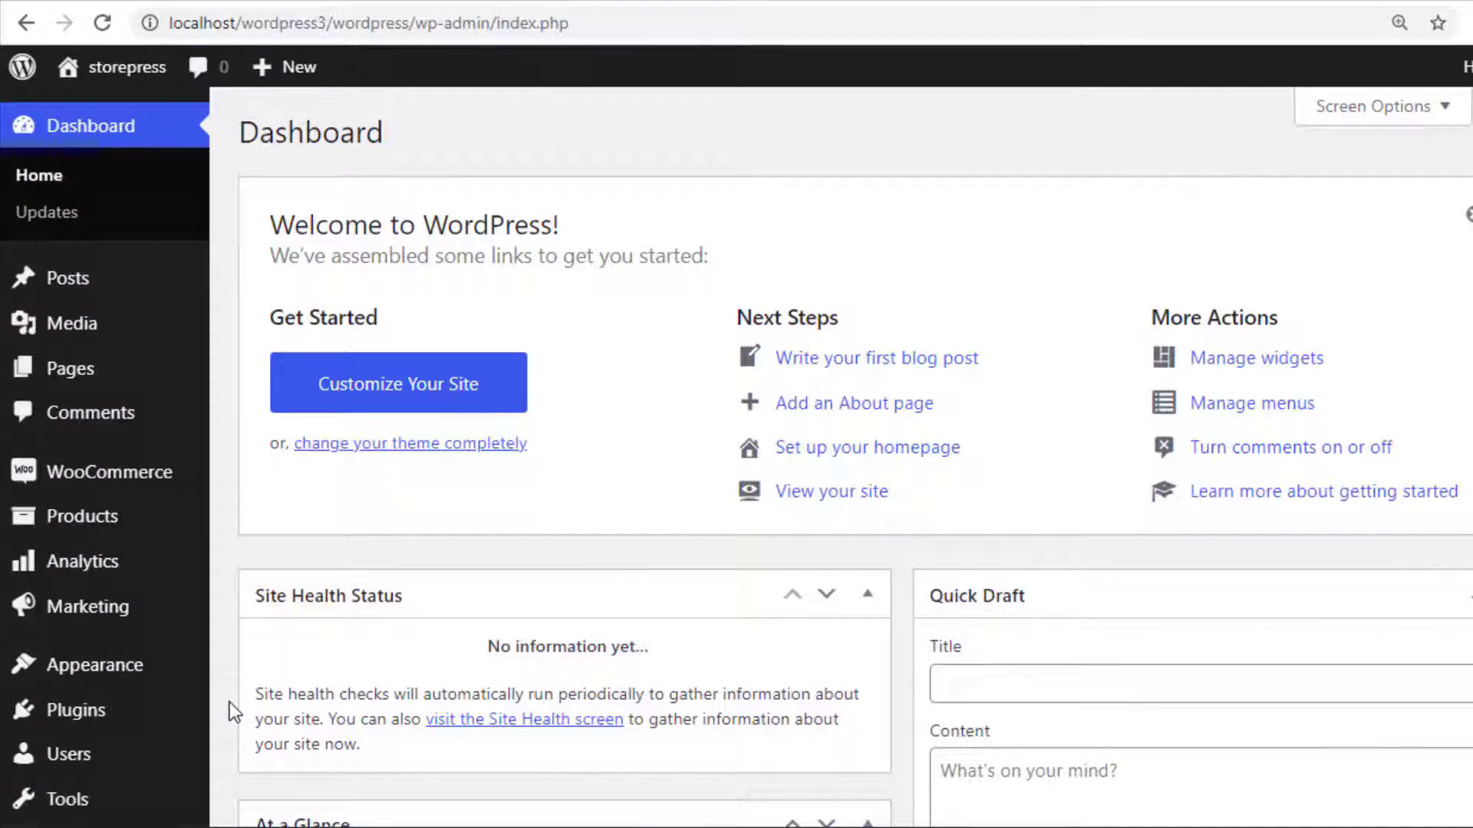
Search the plugin directory for Variation Swatches for WooCommerce, then install and activate it
left_click(247, 712)
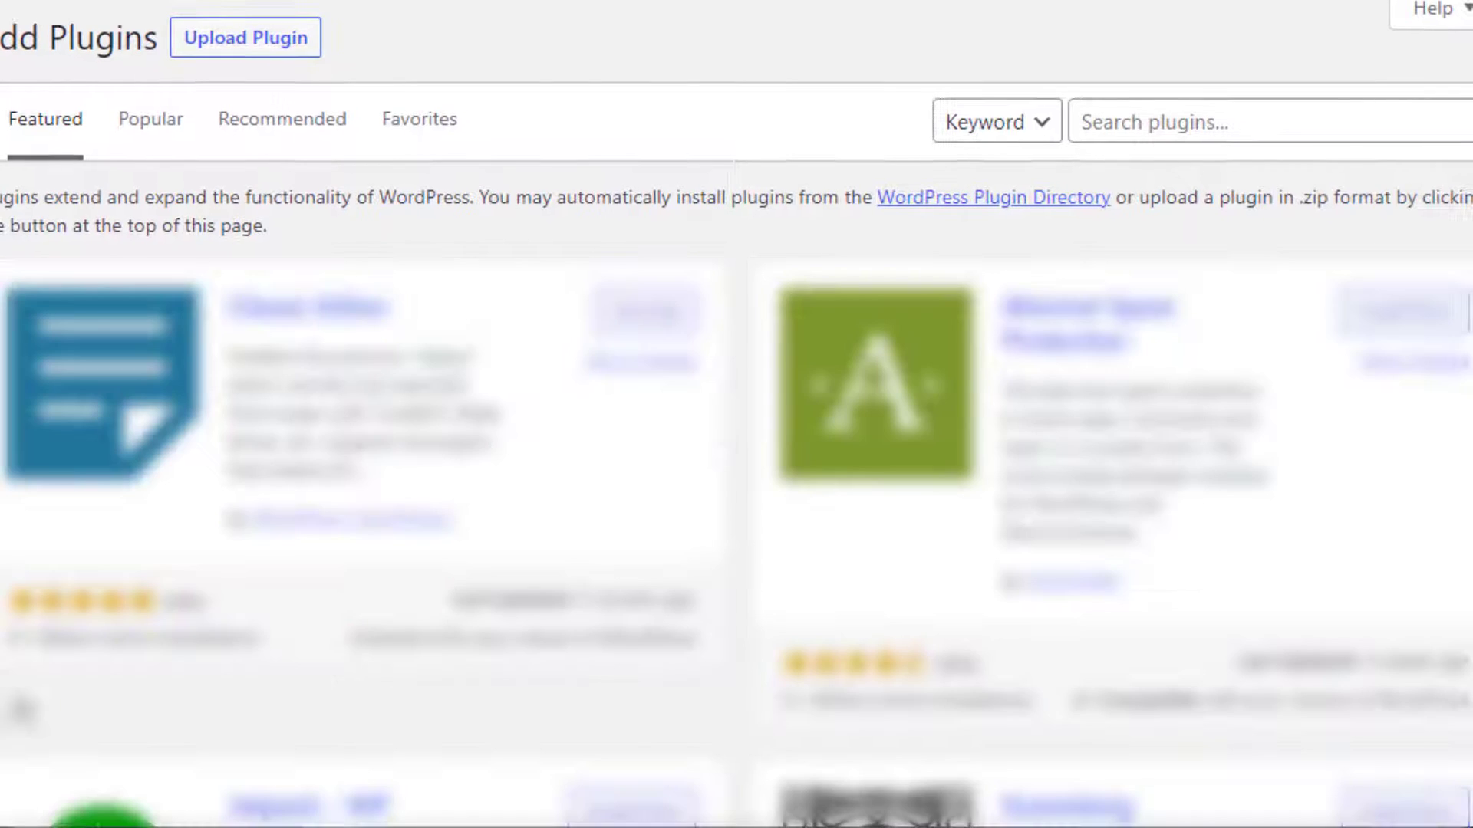
left_click(1151, 124)
type("Variation swatches for woocommerce")
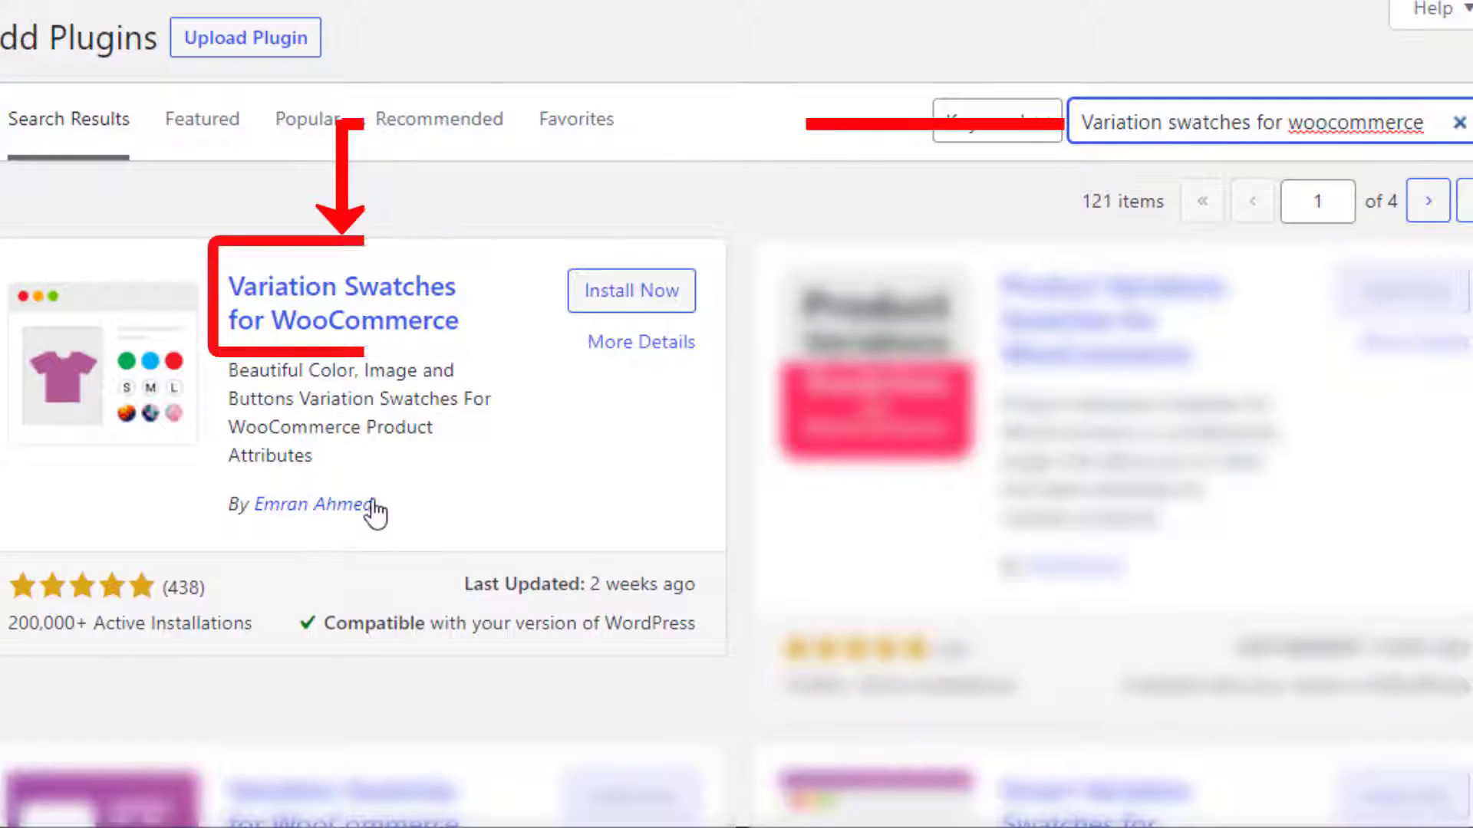
left_click(627, 306)
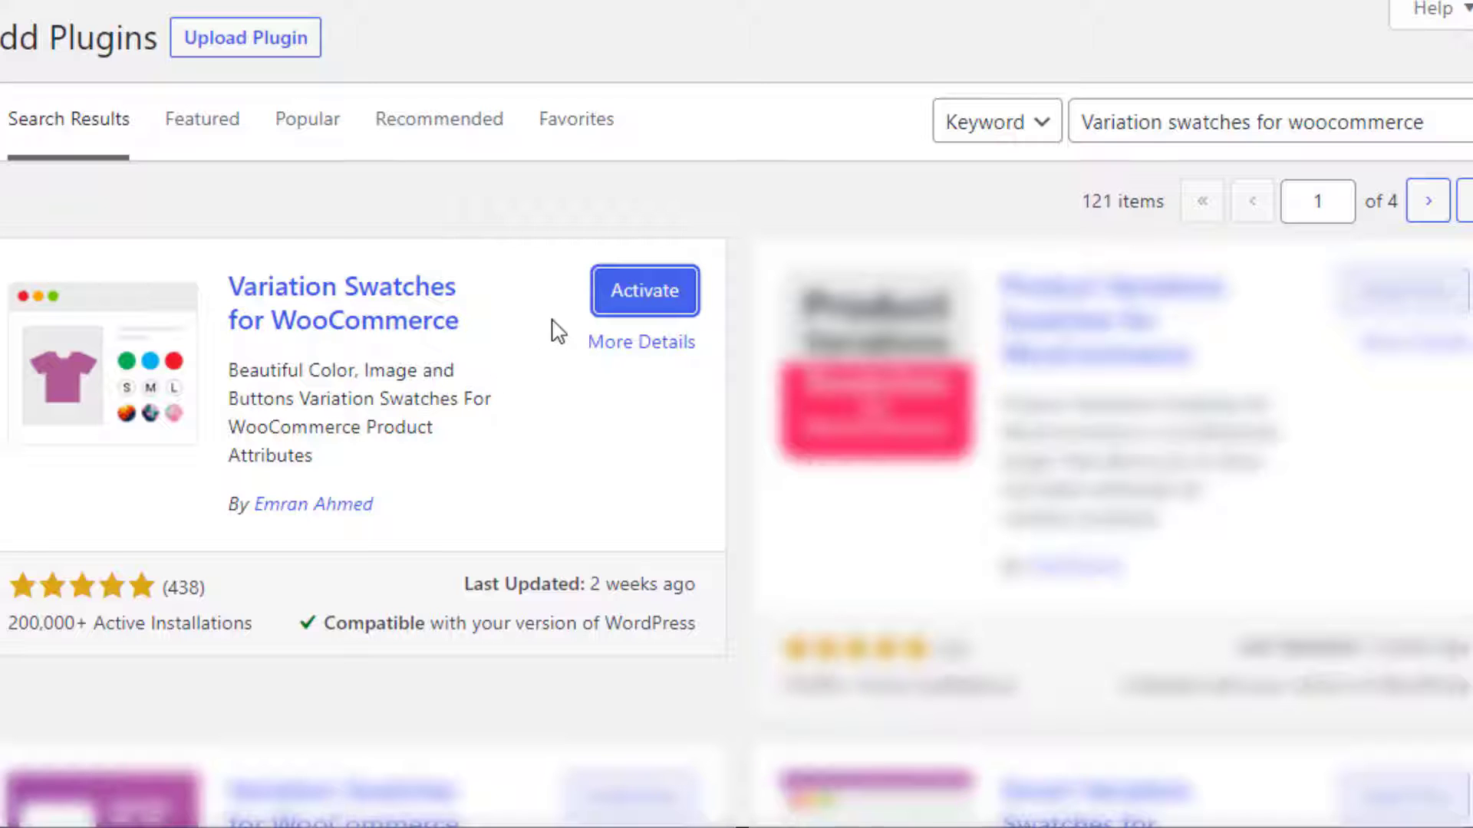
left_click(633, 302)
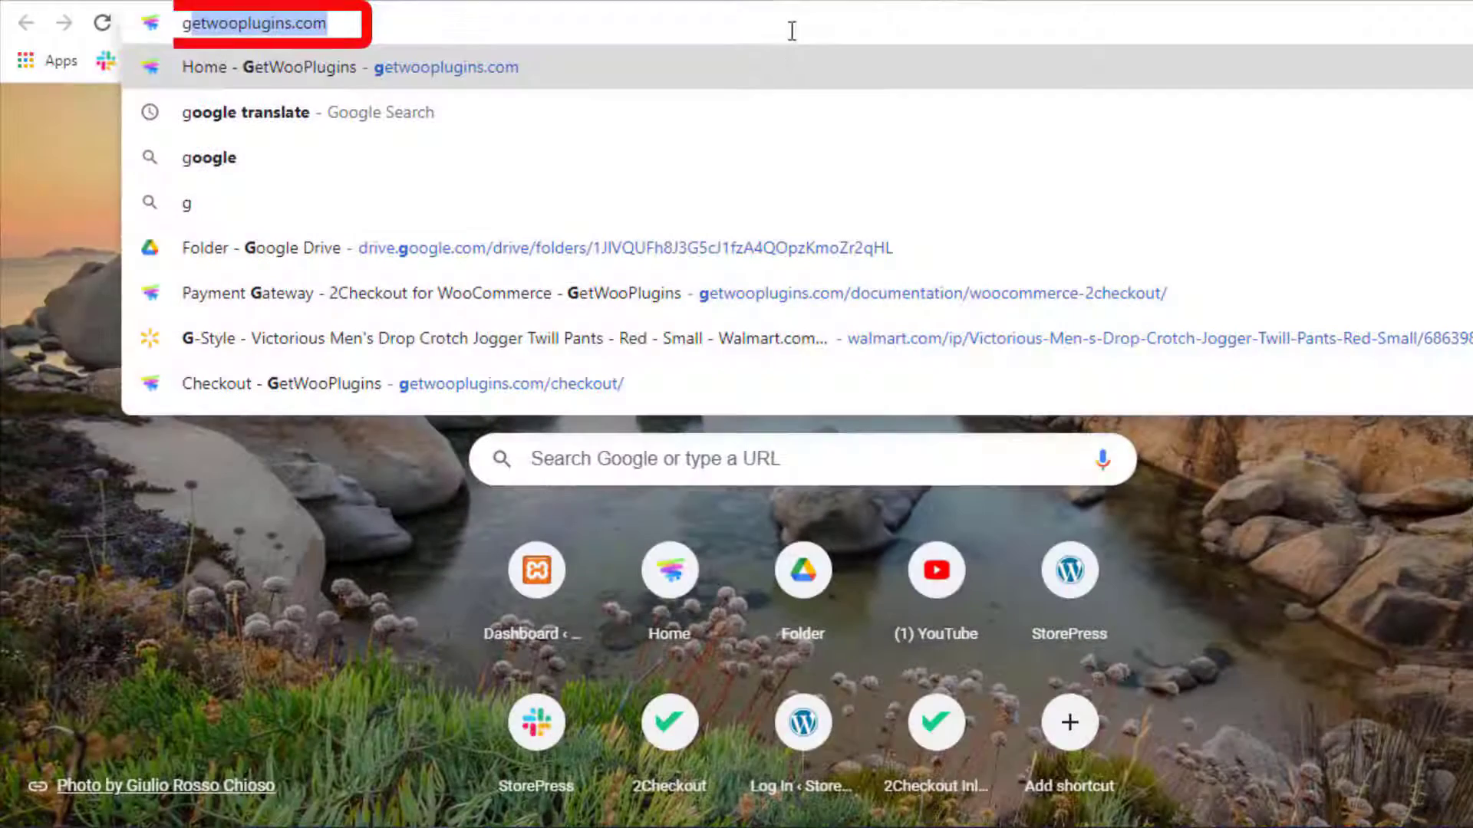
Go from the GetWooPlugins home page to the Variation Swatches For WooCommerce plugin page
left_click(462, 74)
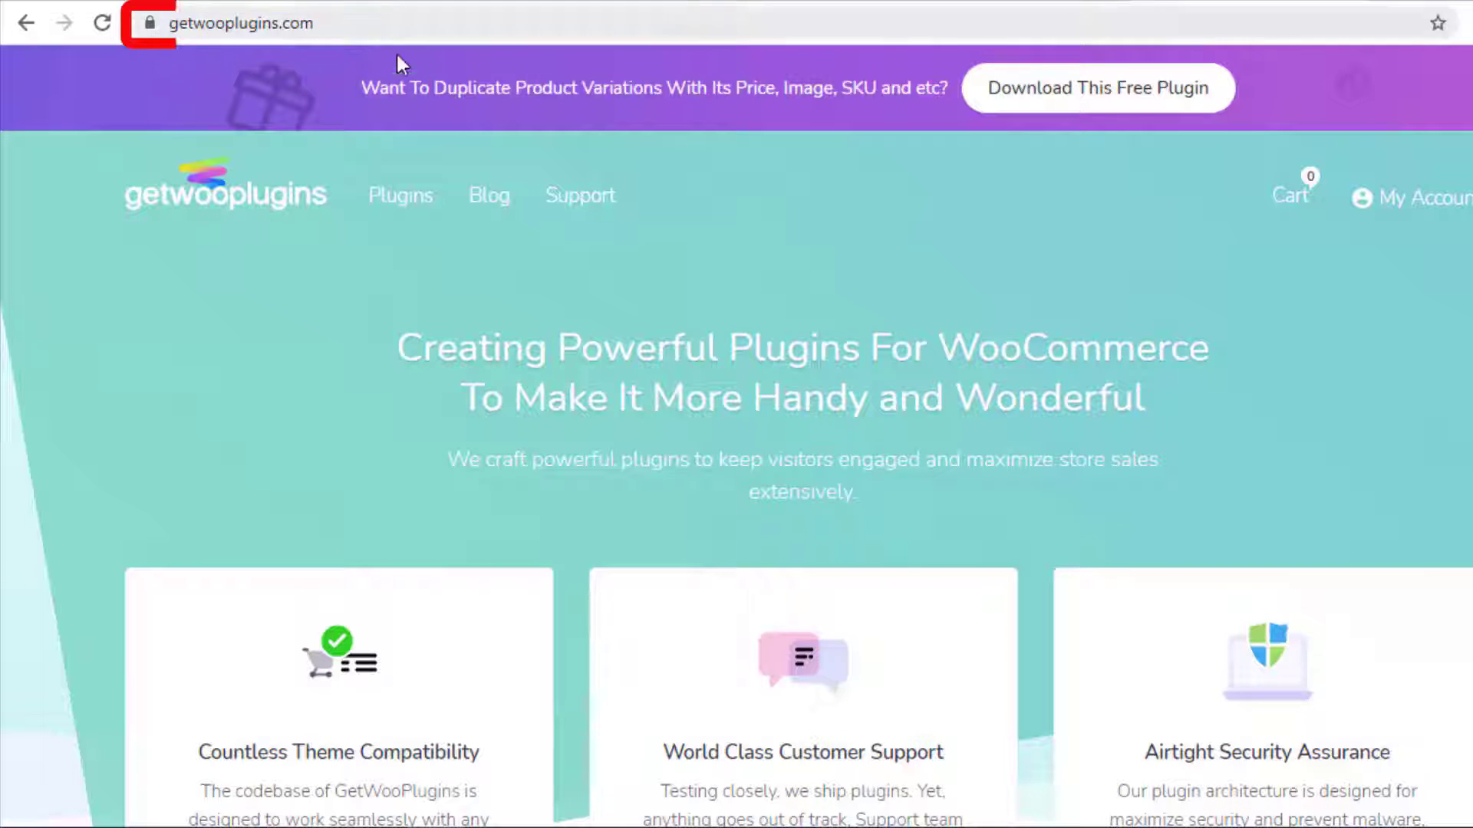
left_click(405, 203)
scroll(1187, 657, "down", 7)
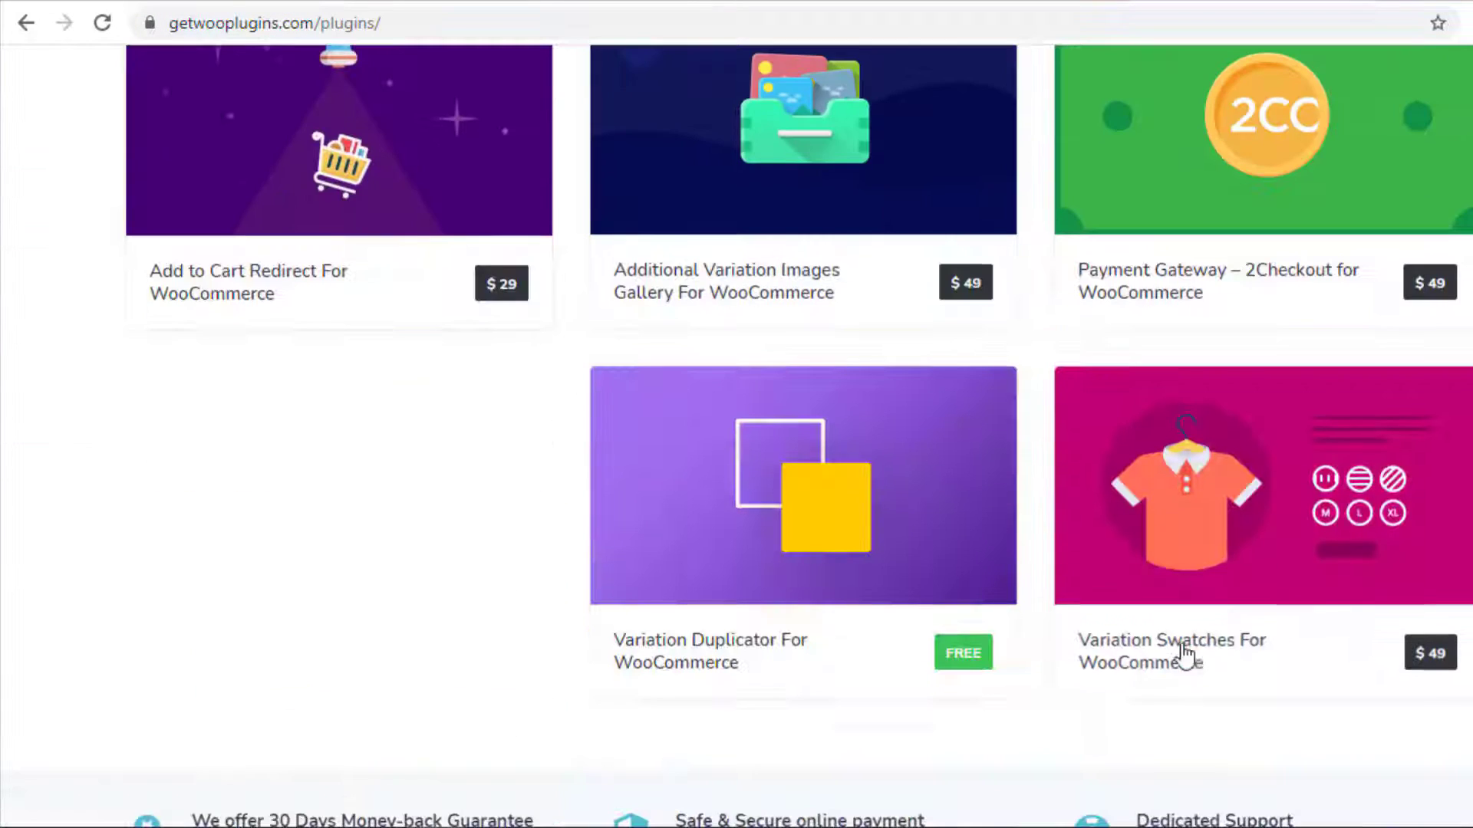
left_click(1171, 657)
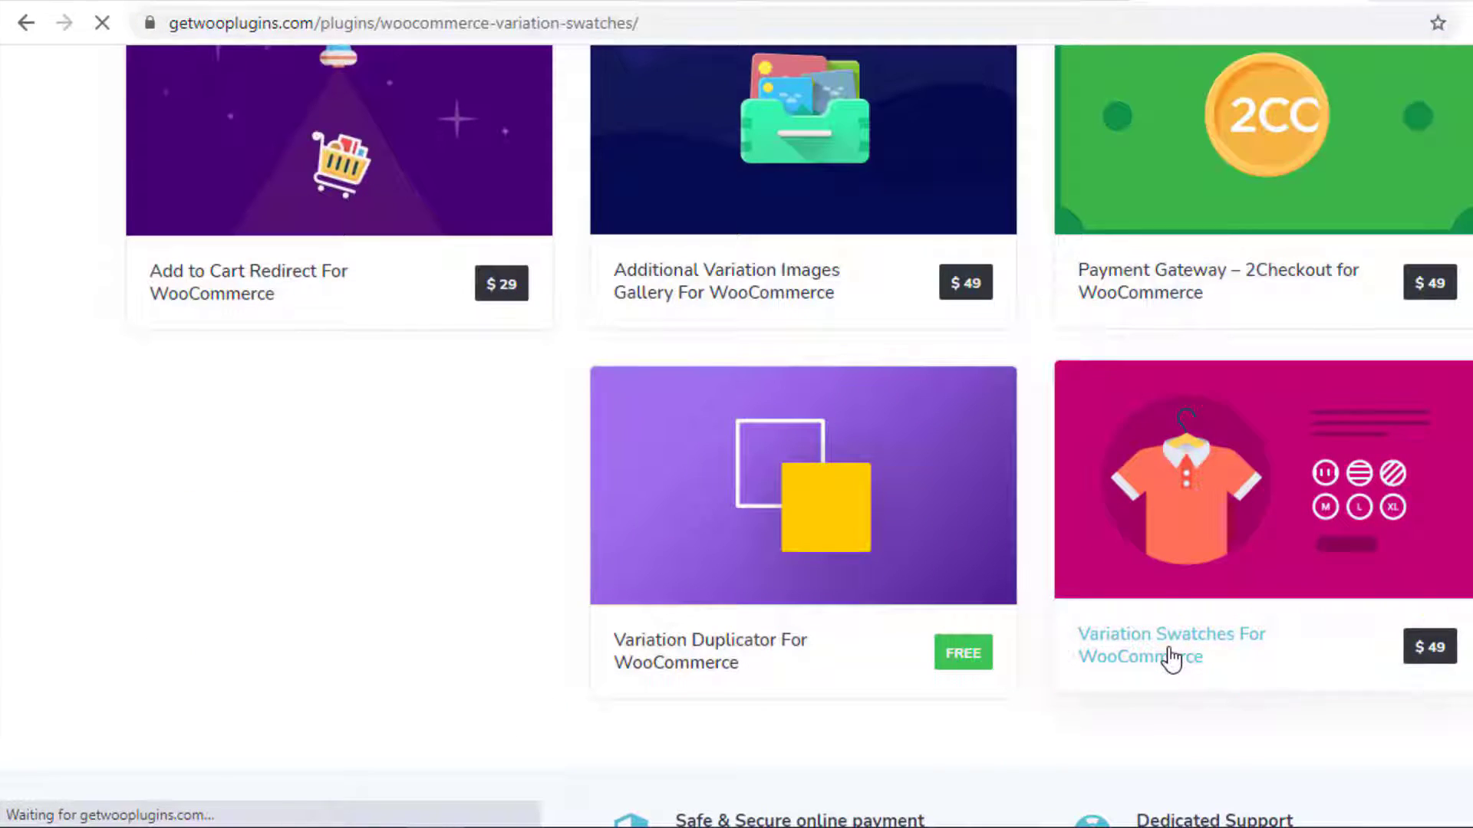
Buy the Business plan and download woo-variation-swatches-pro.zip
scroll(1190, 522, "down", 9)
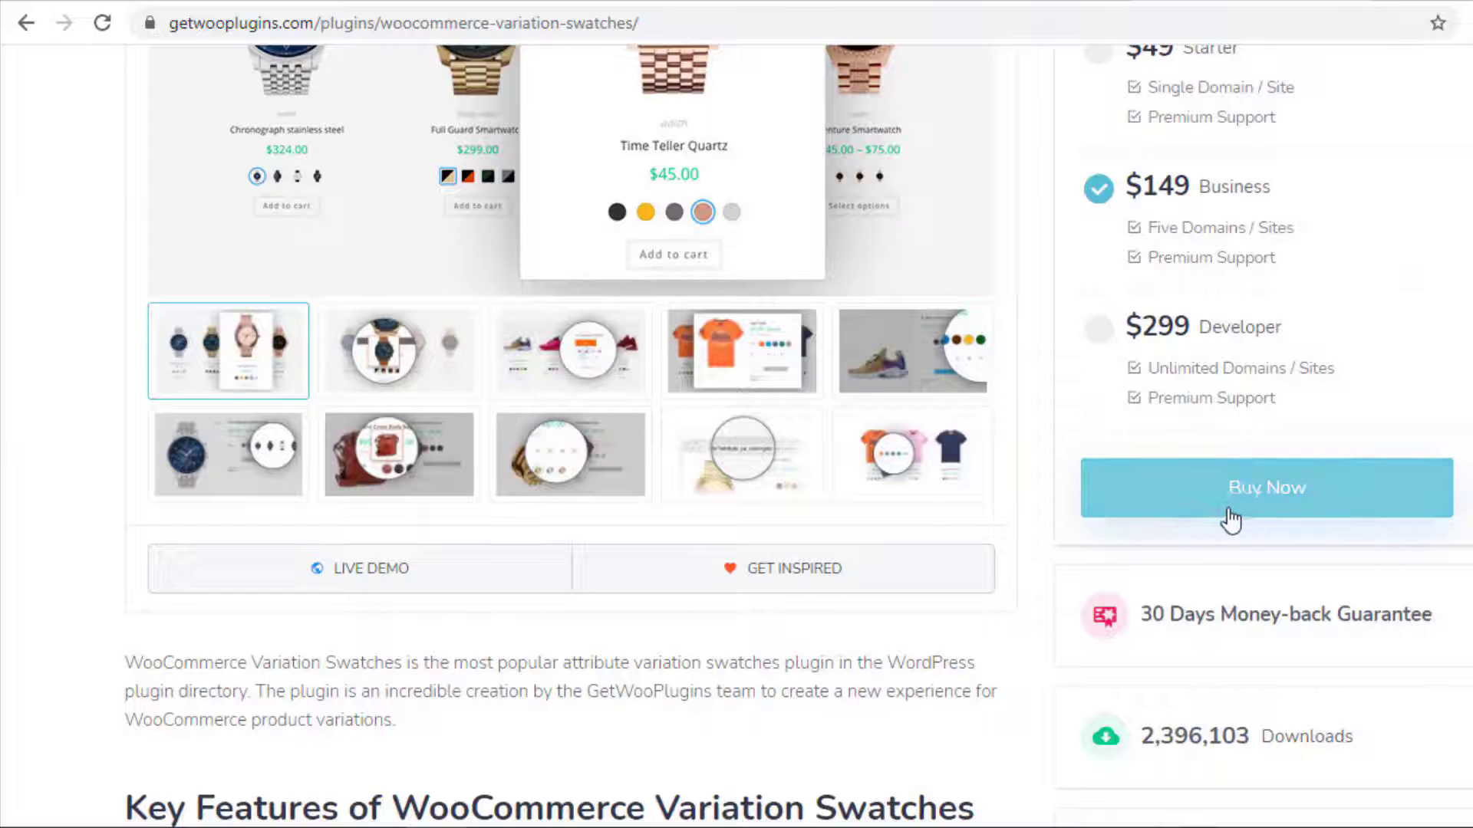
left_click(1226, 516)
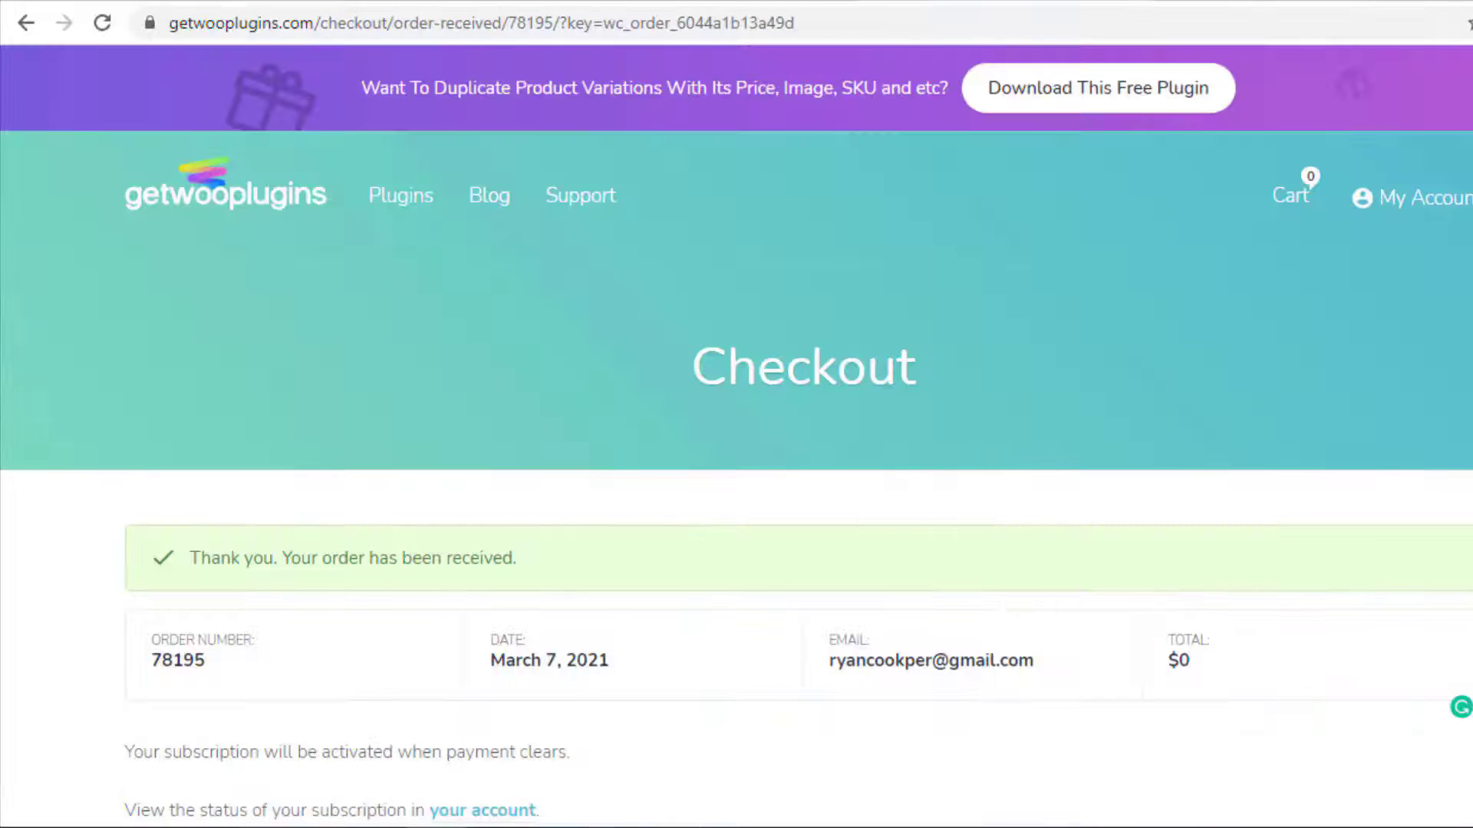
scroll(737, 414, "down", 7)
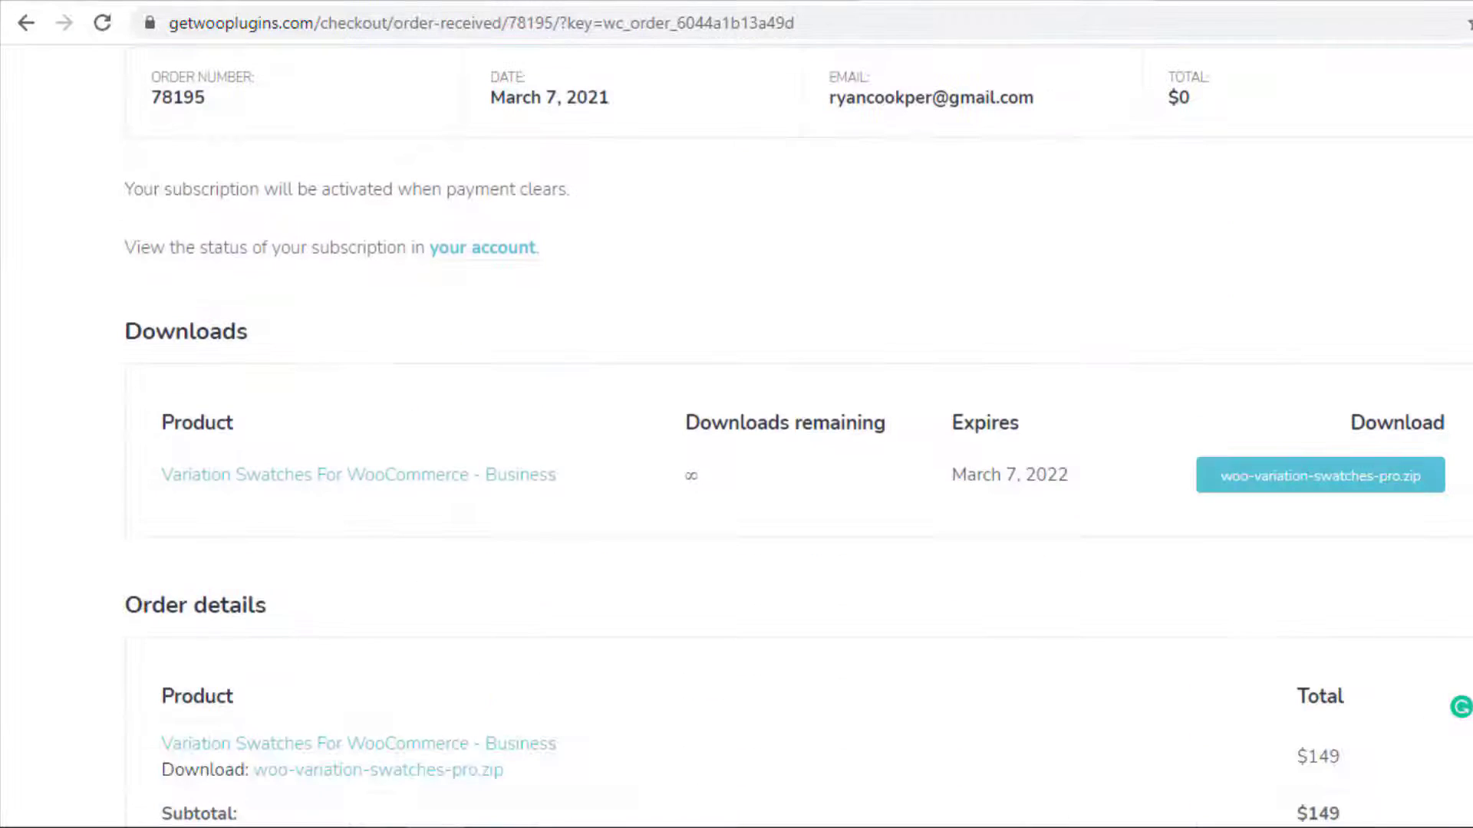
left_click(1261, 497)
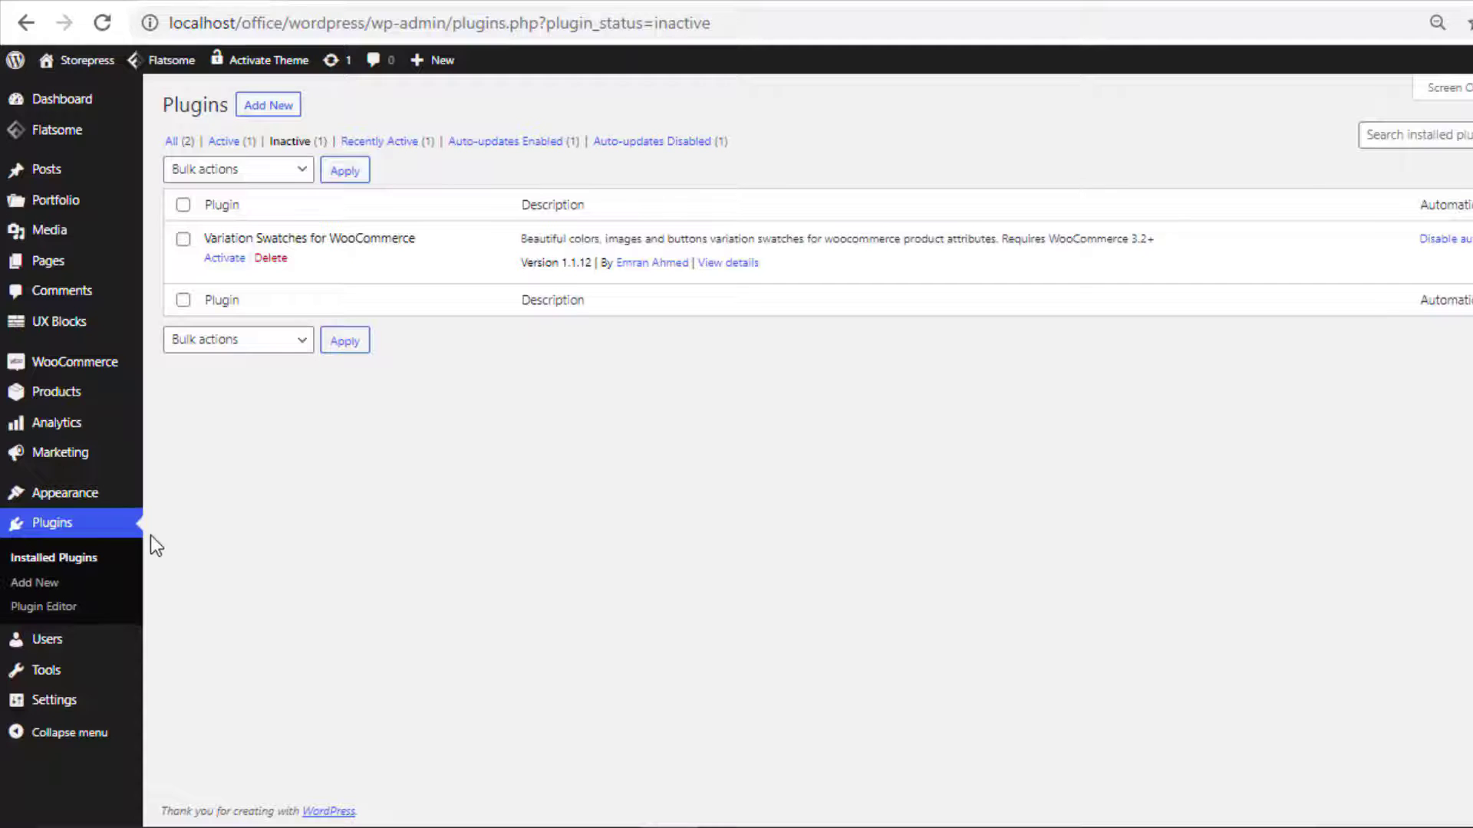
Upload the woo-variation-swatches-pro (3) zip as a new plugin, install it and activate it
left_click(46, 589)
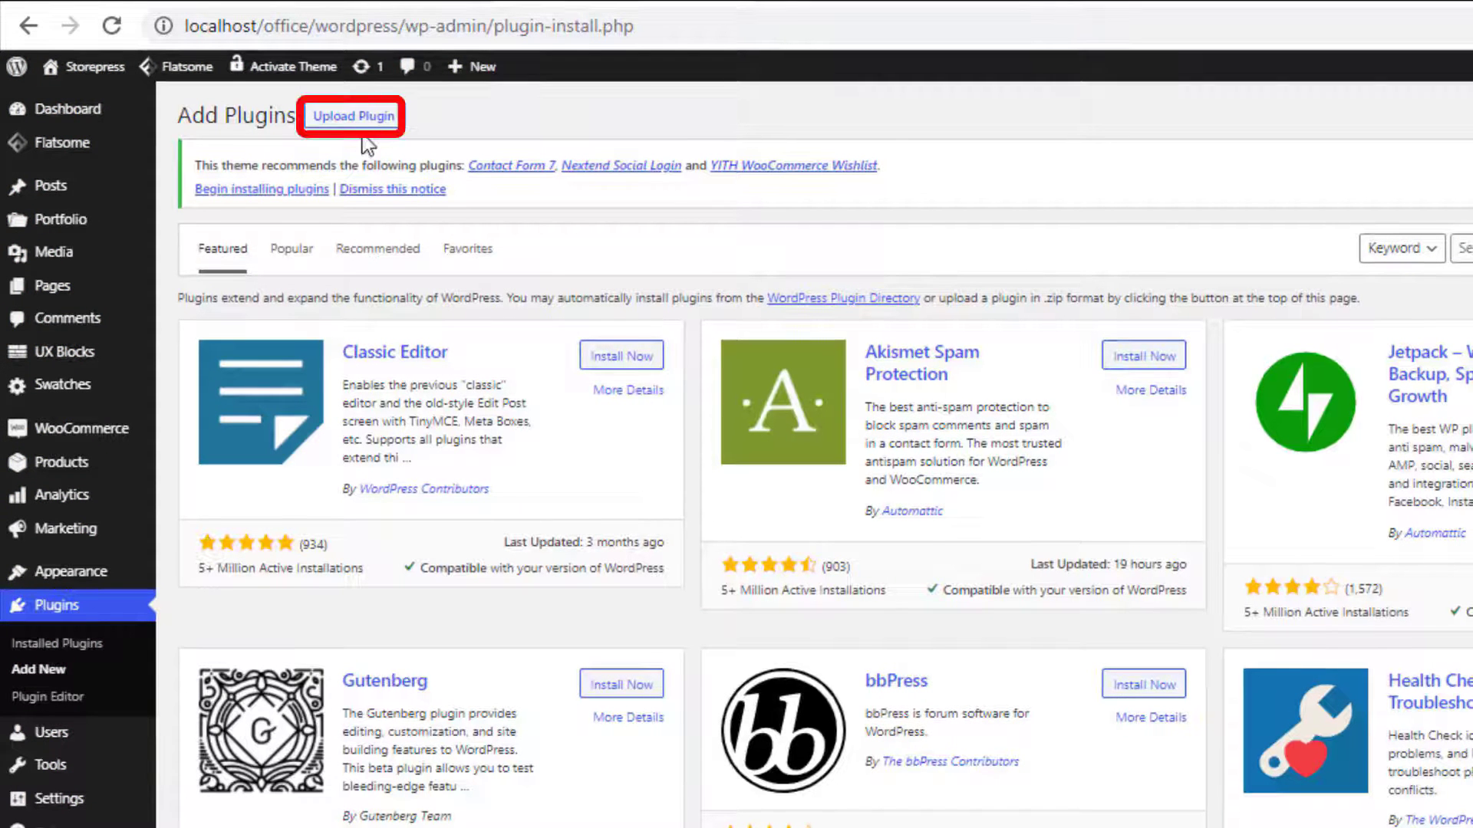
left_click(355, 119)
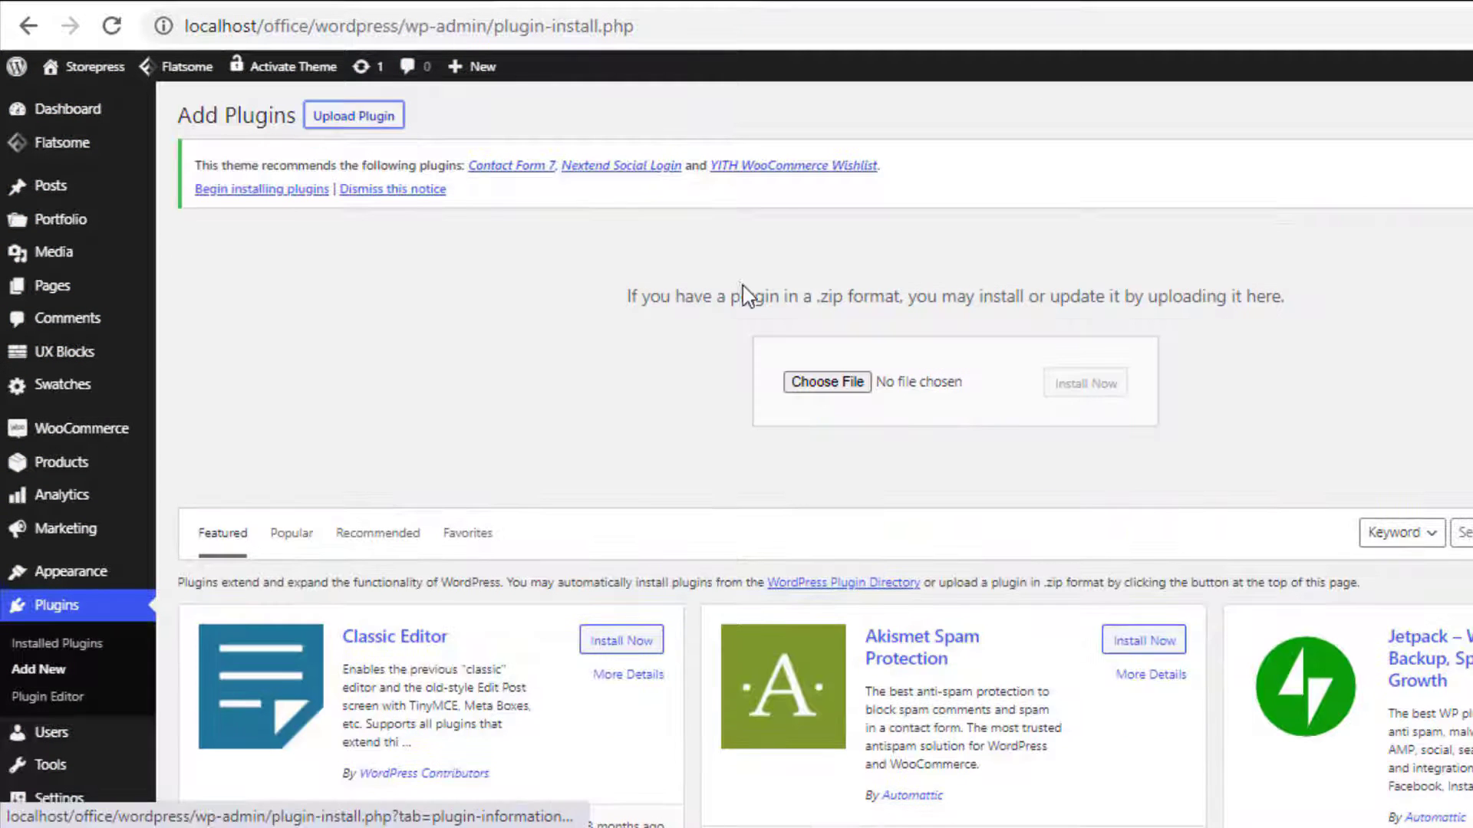
left_click(825, 388)
left_click(477, 207)
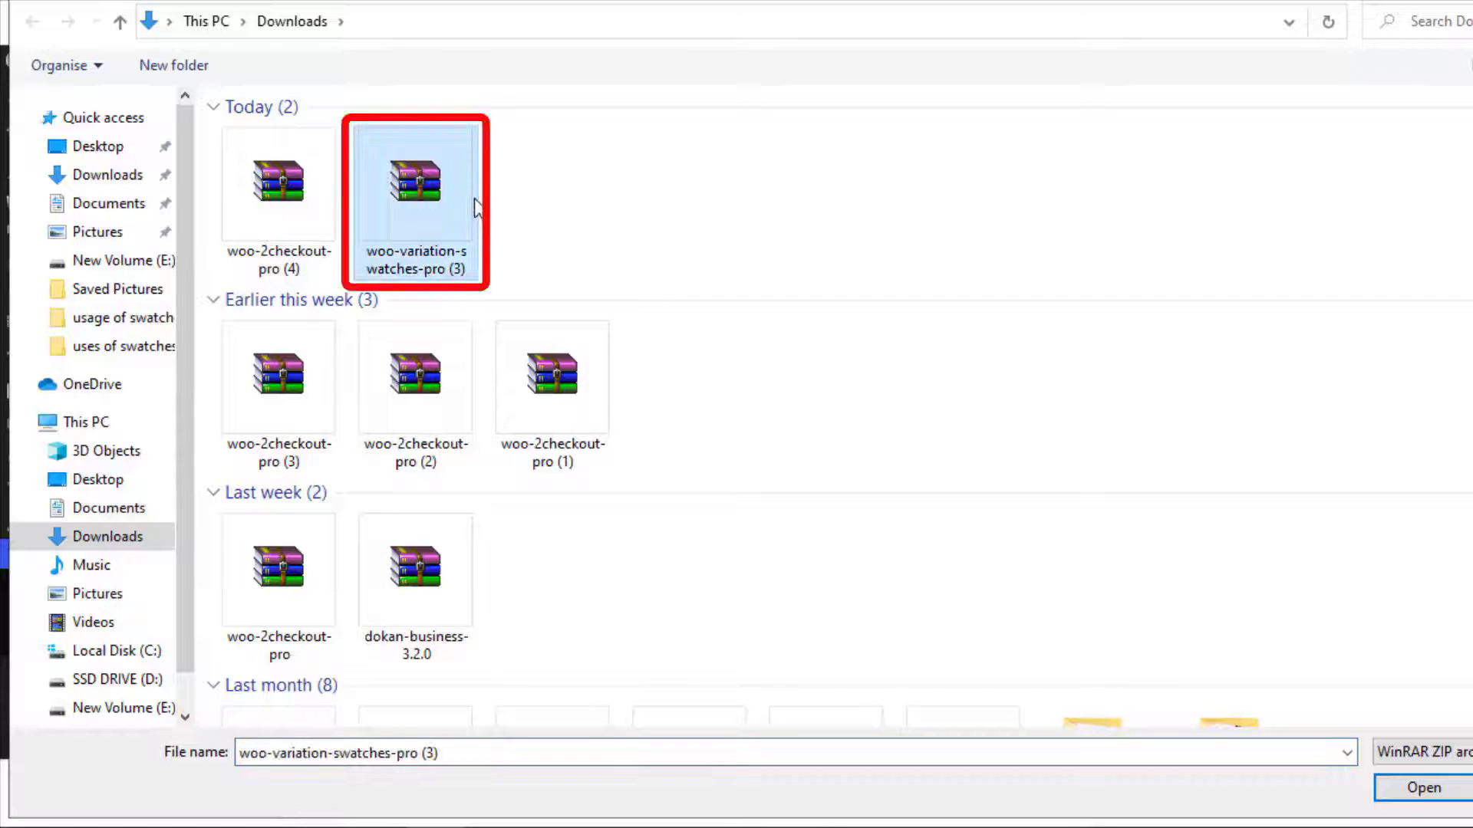
double_click(477, 207)
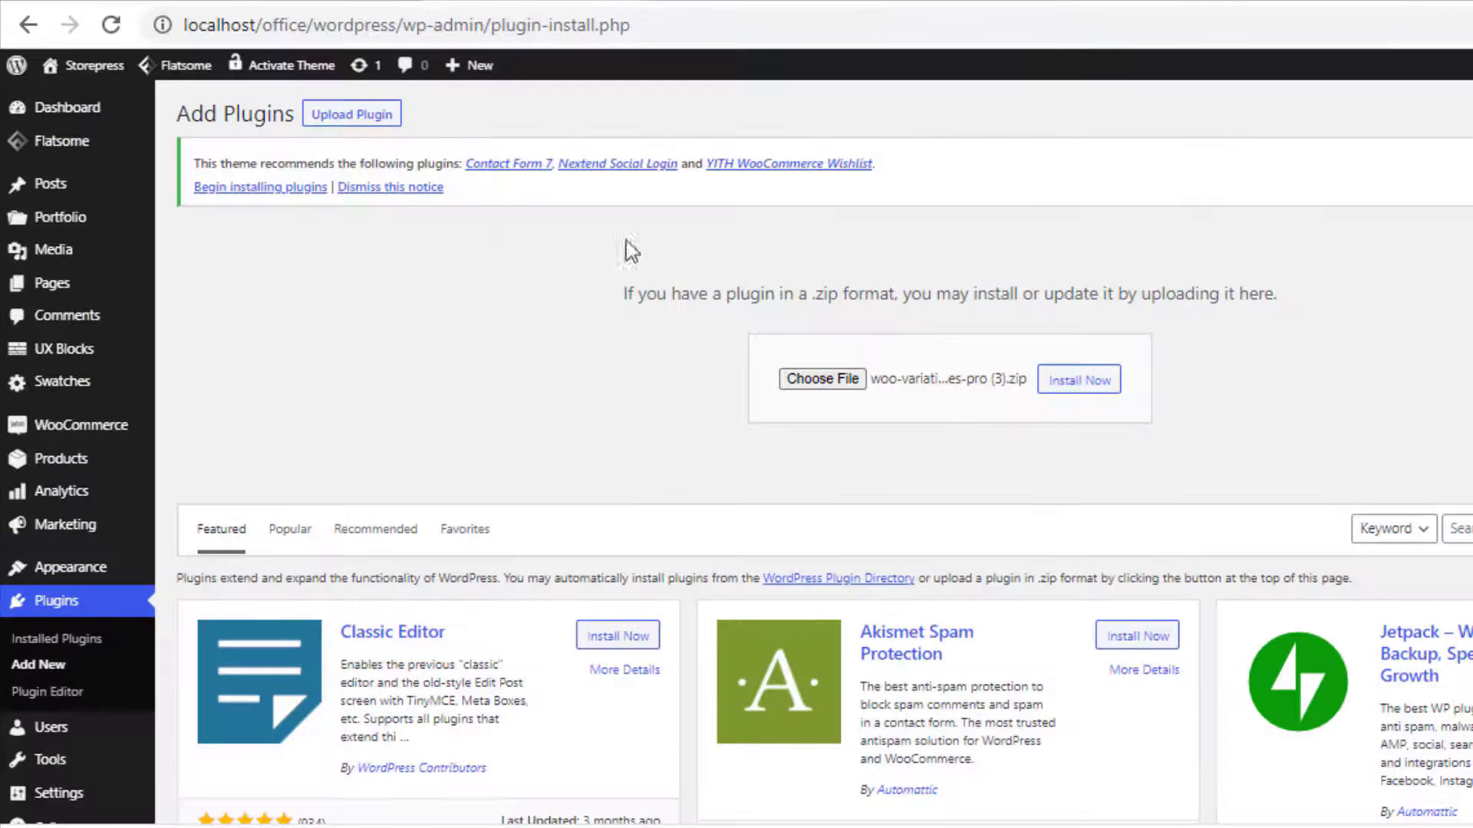
left_click(1092, 395)
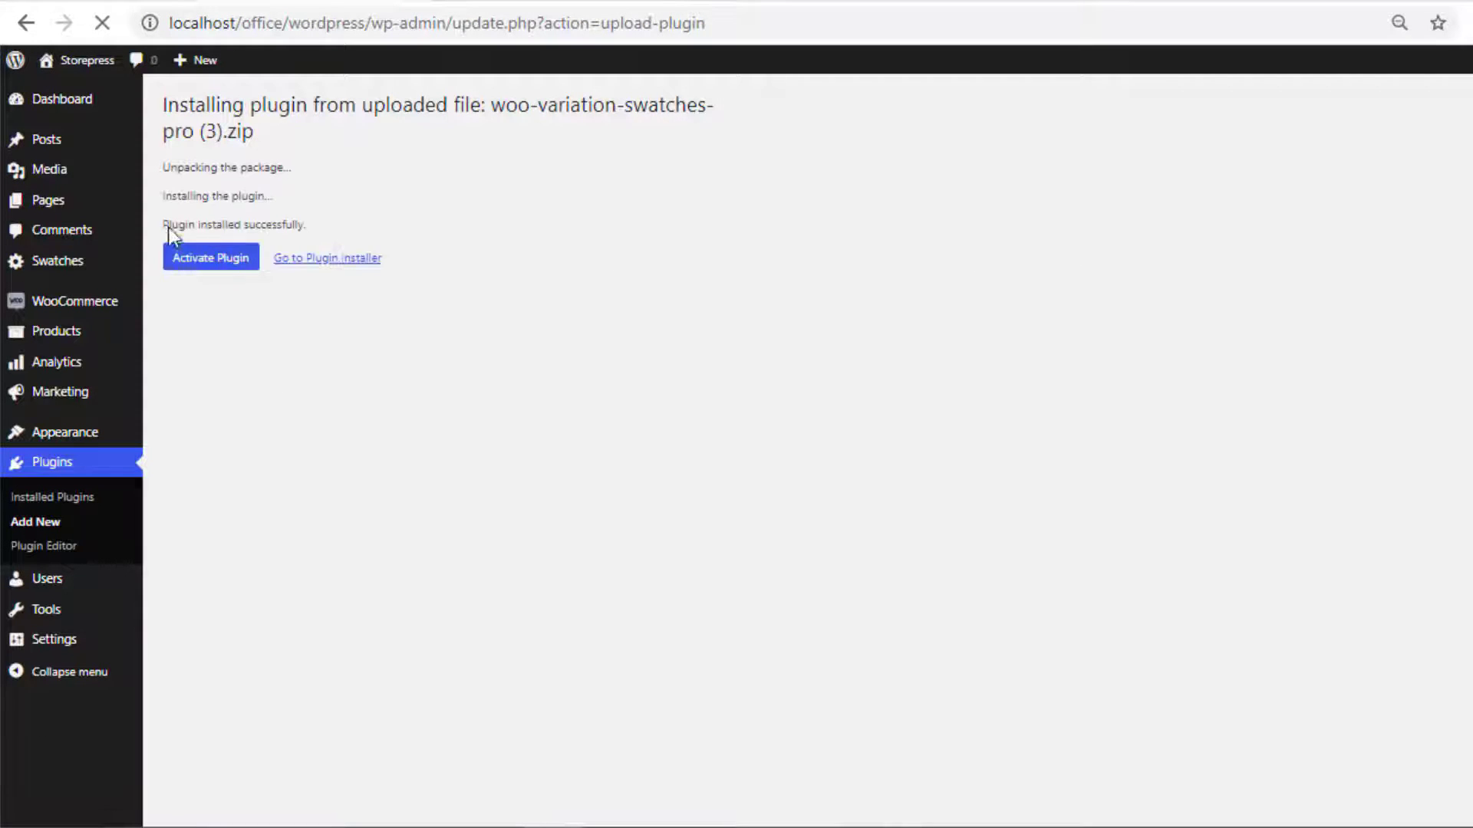
left_click(228, 259)
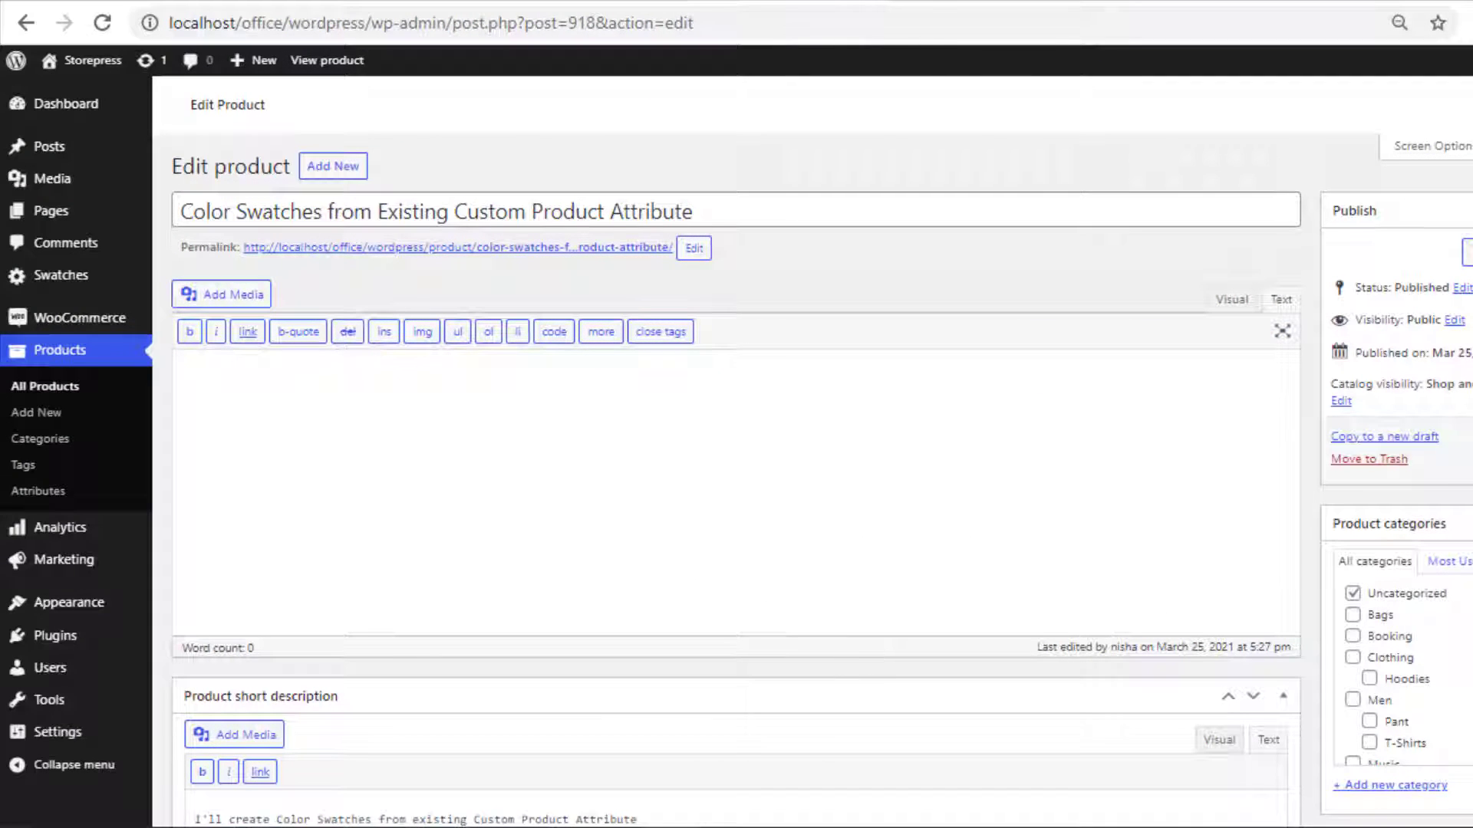
Show the Product data Attributes tab listing Color with Red | Green | Blue
scroll(736, 483, "down", 10)
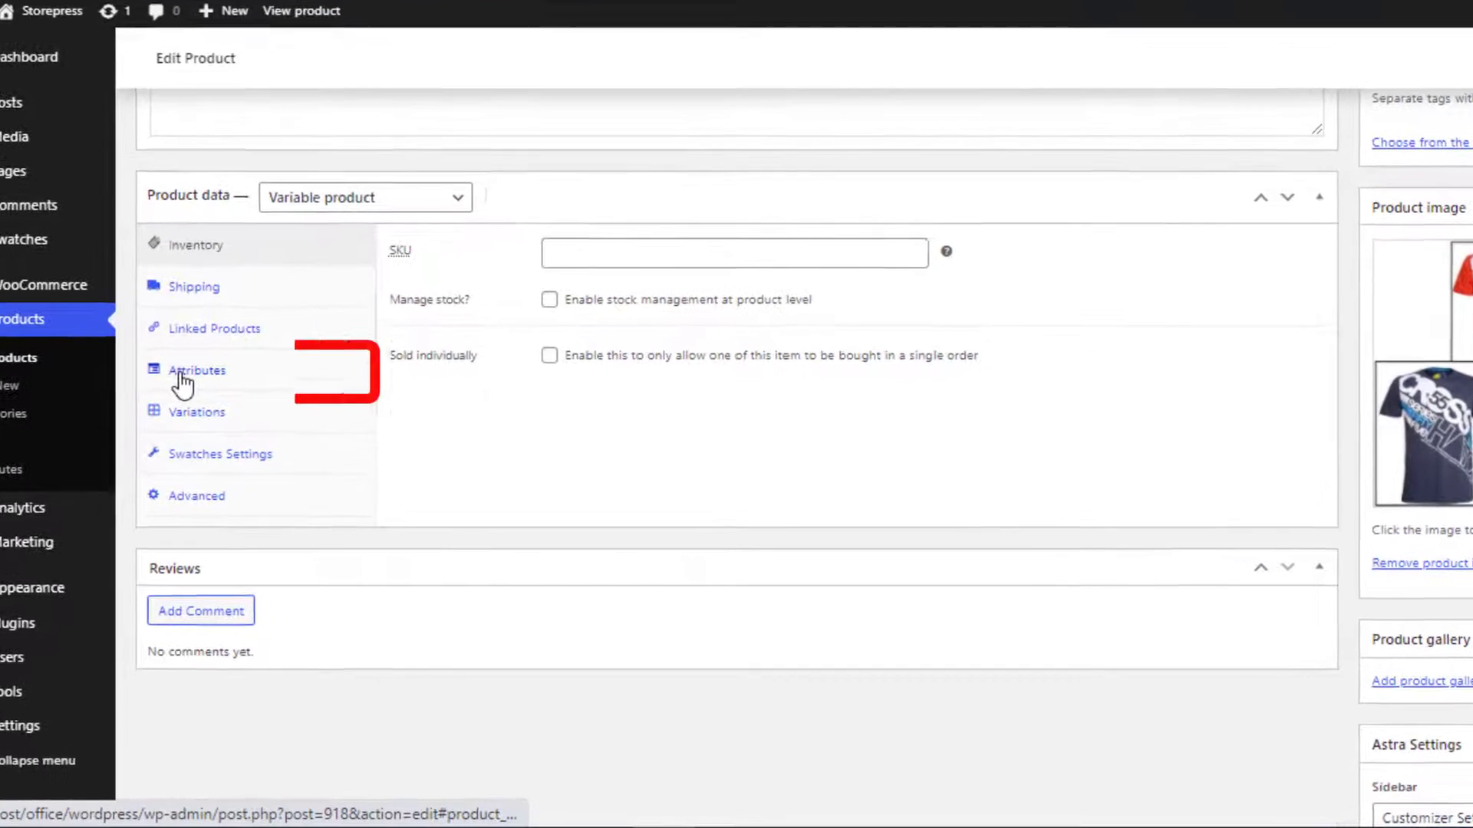
left_click(211, 413)
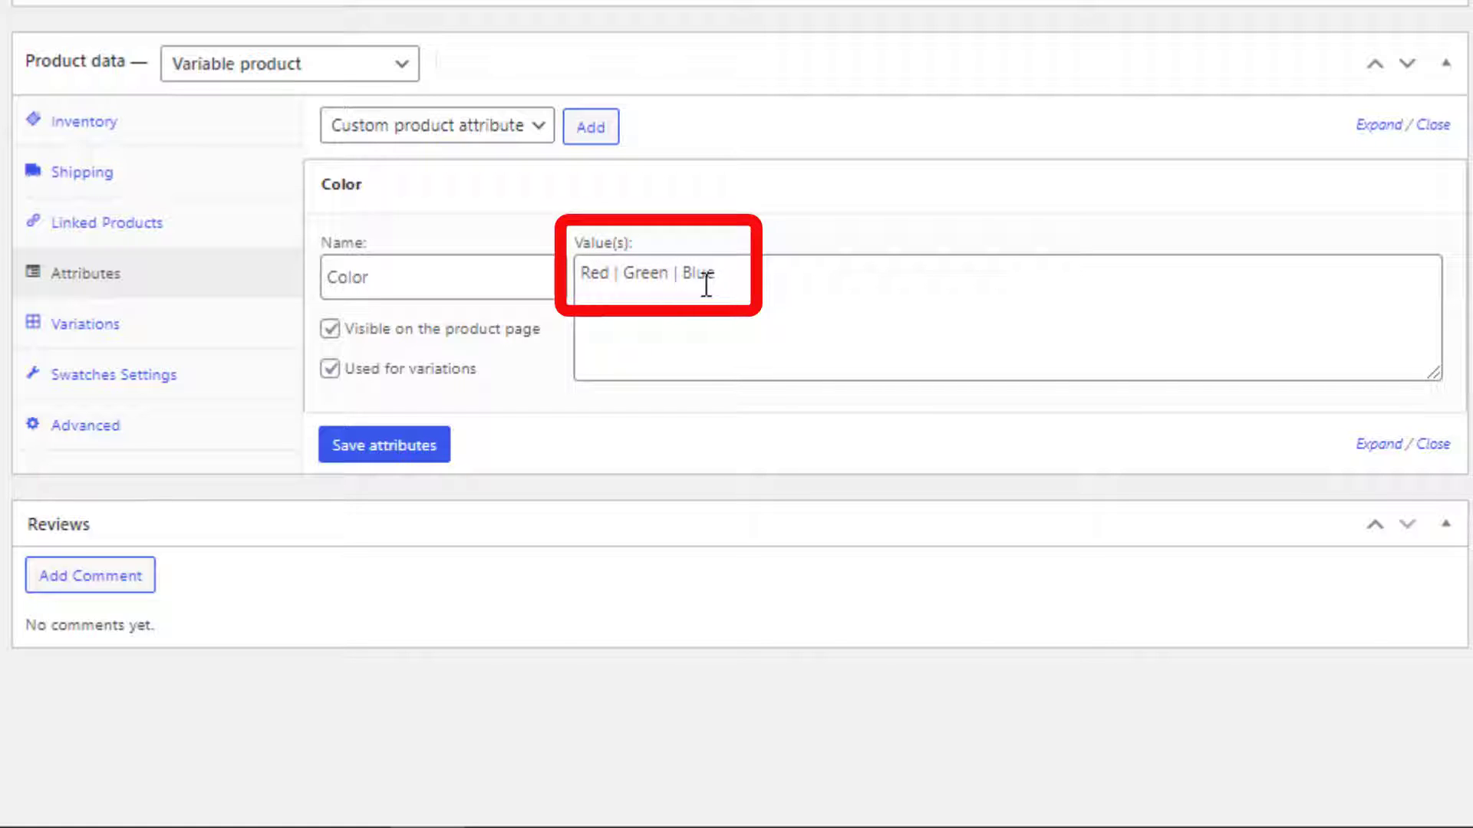
Set the Color attribute's type to Color in Swatches Settings and save the swatch settings
left_click(132, 378)
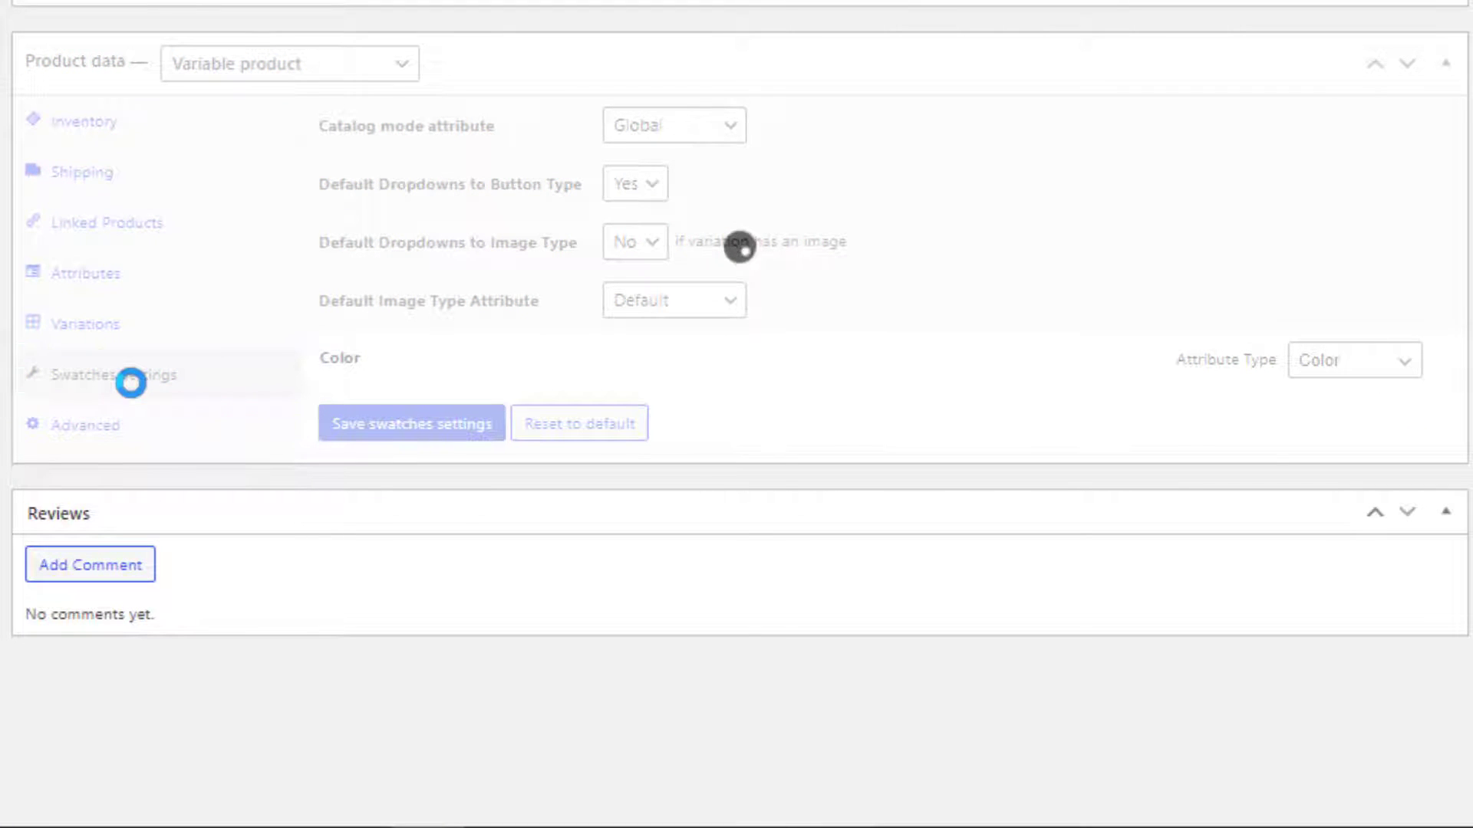
left_click(1369, 377)
left_click(1361, 427)
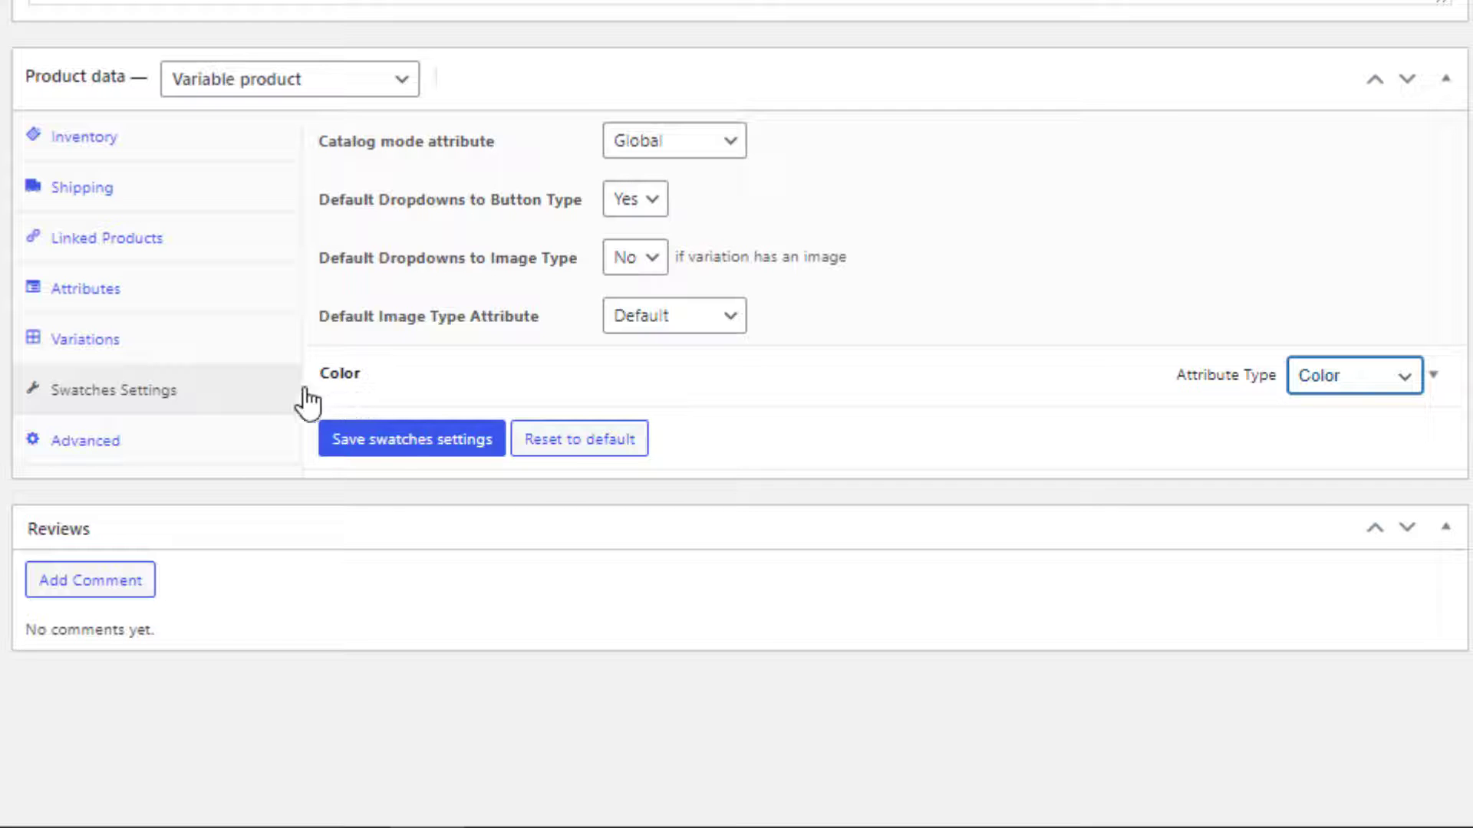
left_click(394, 452)
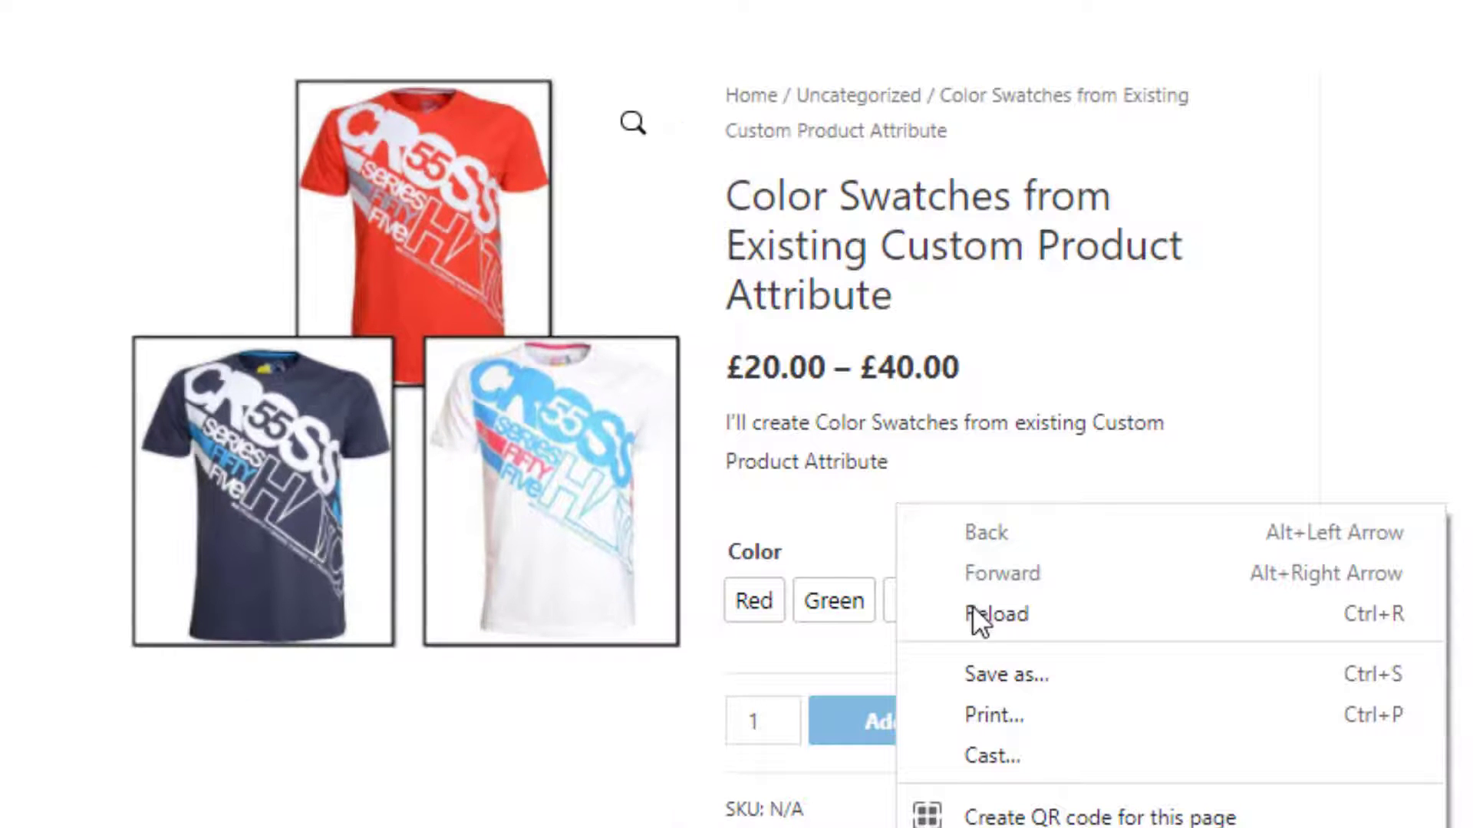
left_click(976, 609)
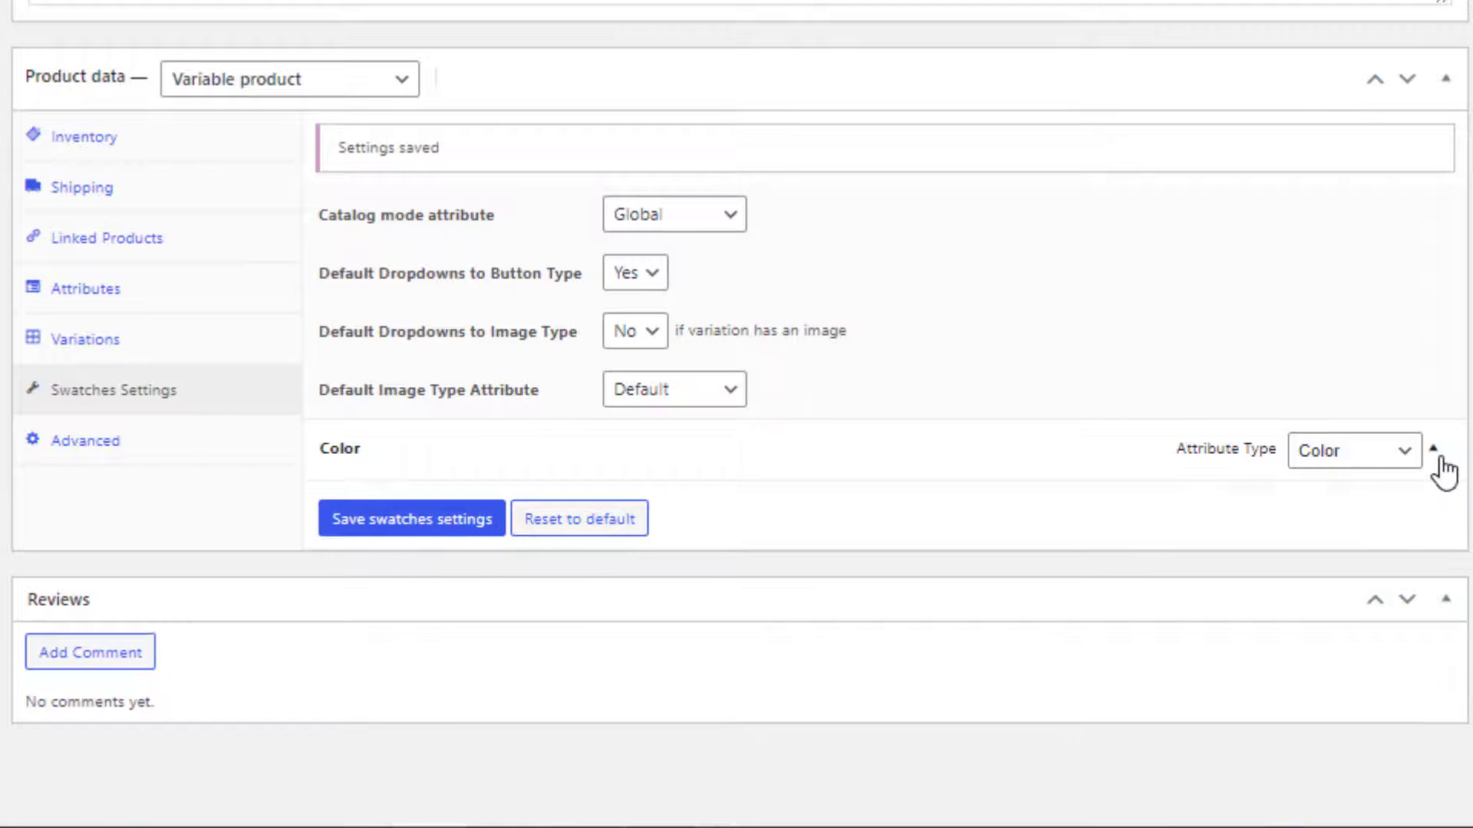
Give the Red term the swatch colour #dd3333 and save the swatch settings
left_click(1435, 458)
scroll(1394, 532, "down", 4)
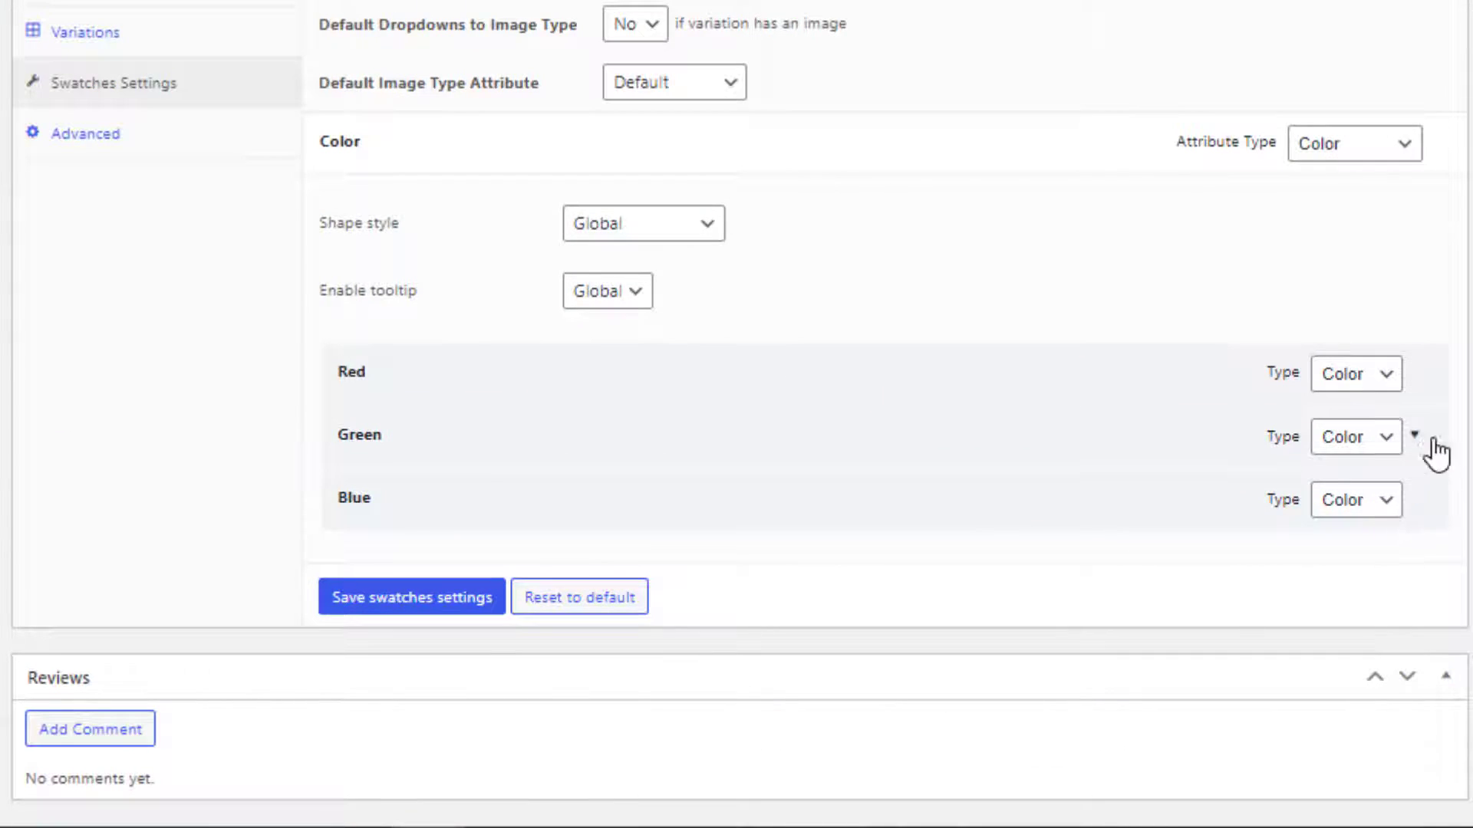
left_click(1425, 376)
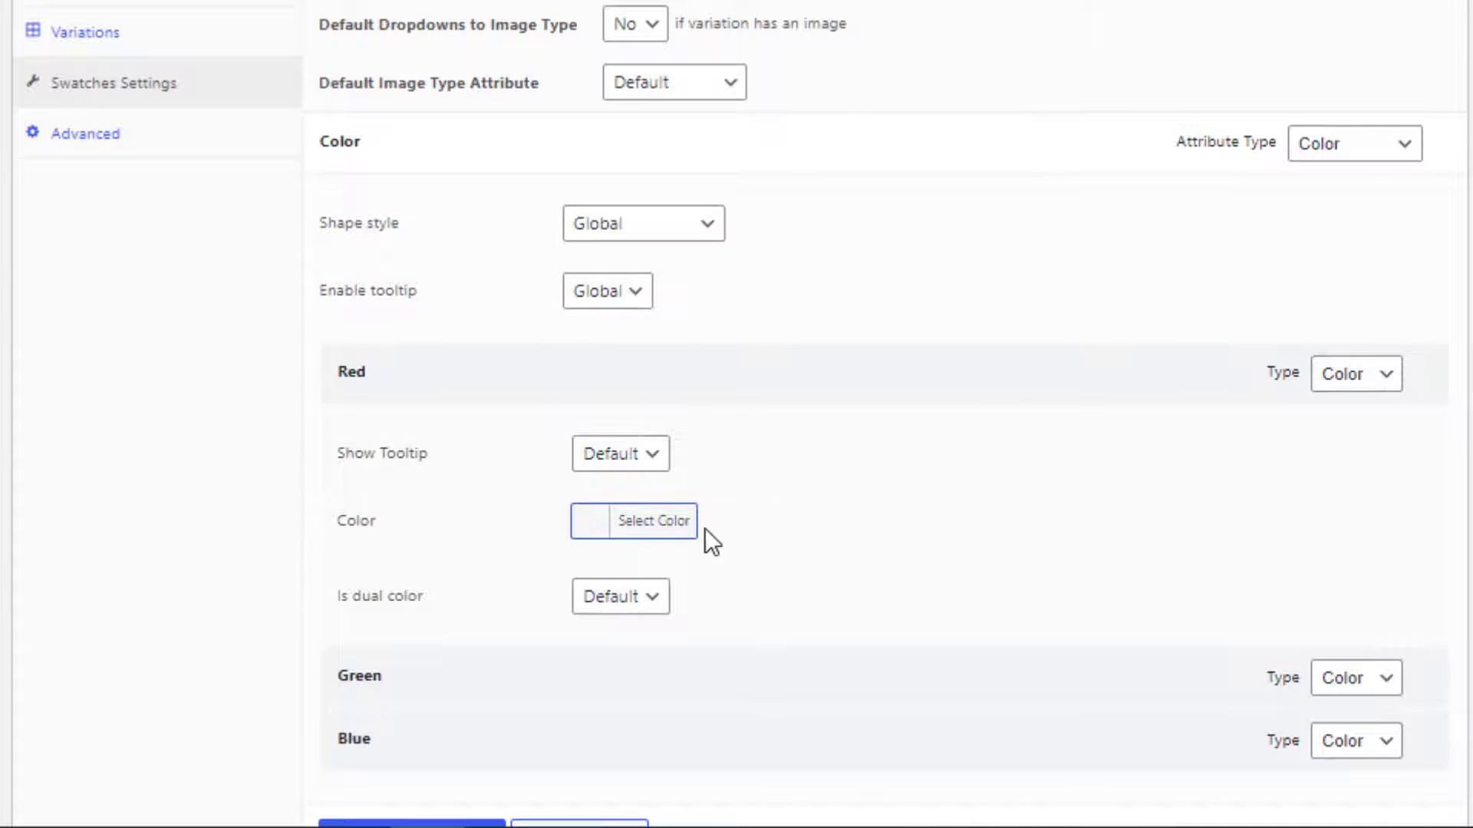
left_click(674, 524)
left_click(653, 809)
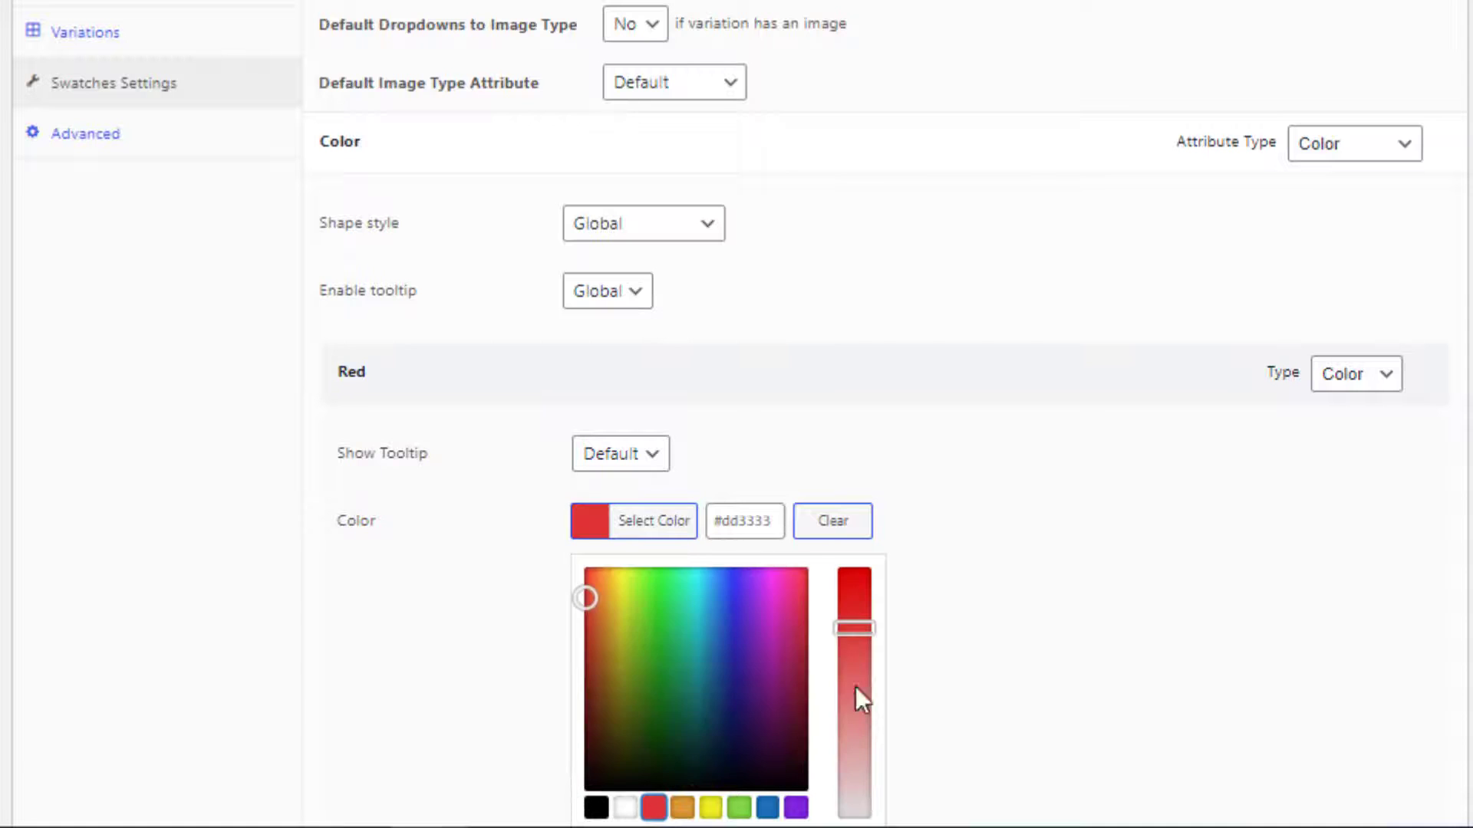
left_click(988, 610)
scroll(988, 610, "down", 2)
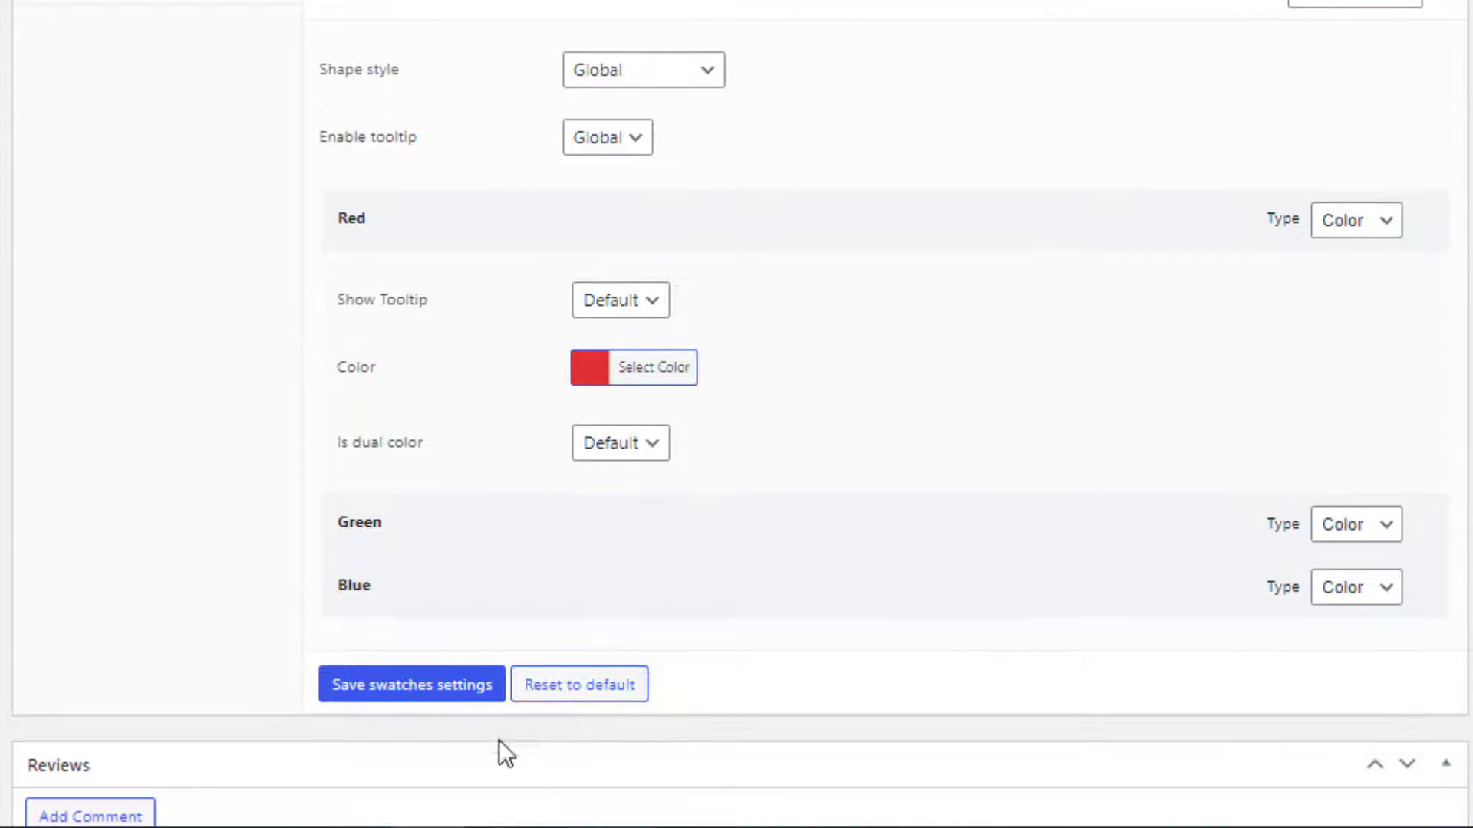
left_click(424, 697)
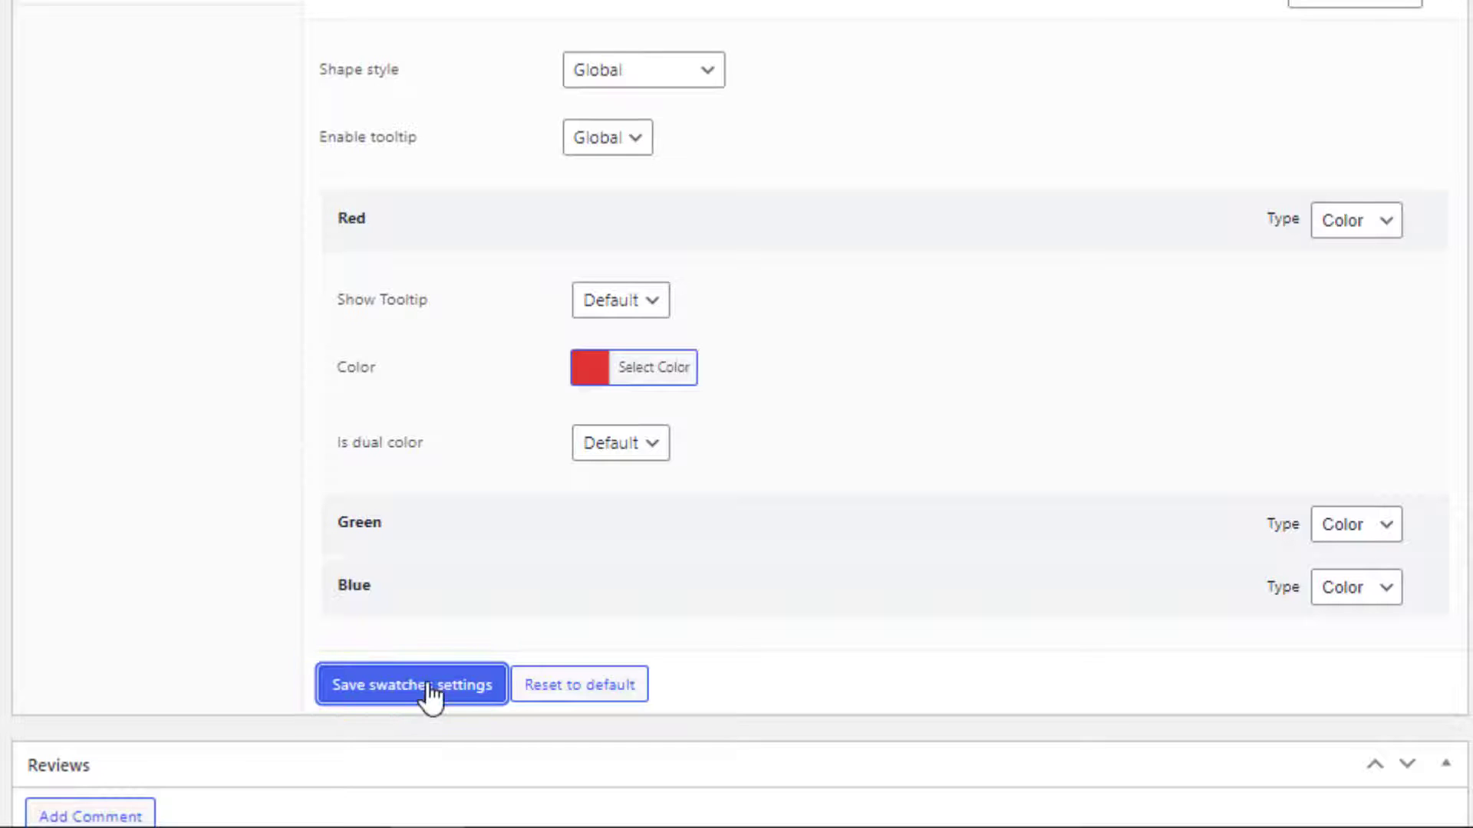
Reload the storefront product page to see the red Red swatch
right_click(1027, 637)
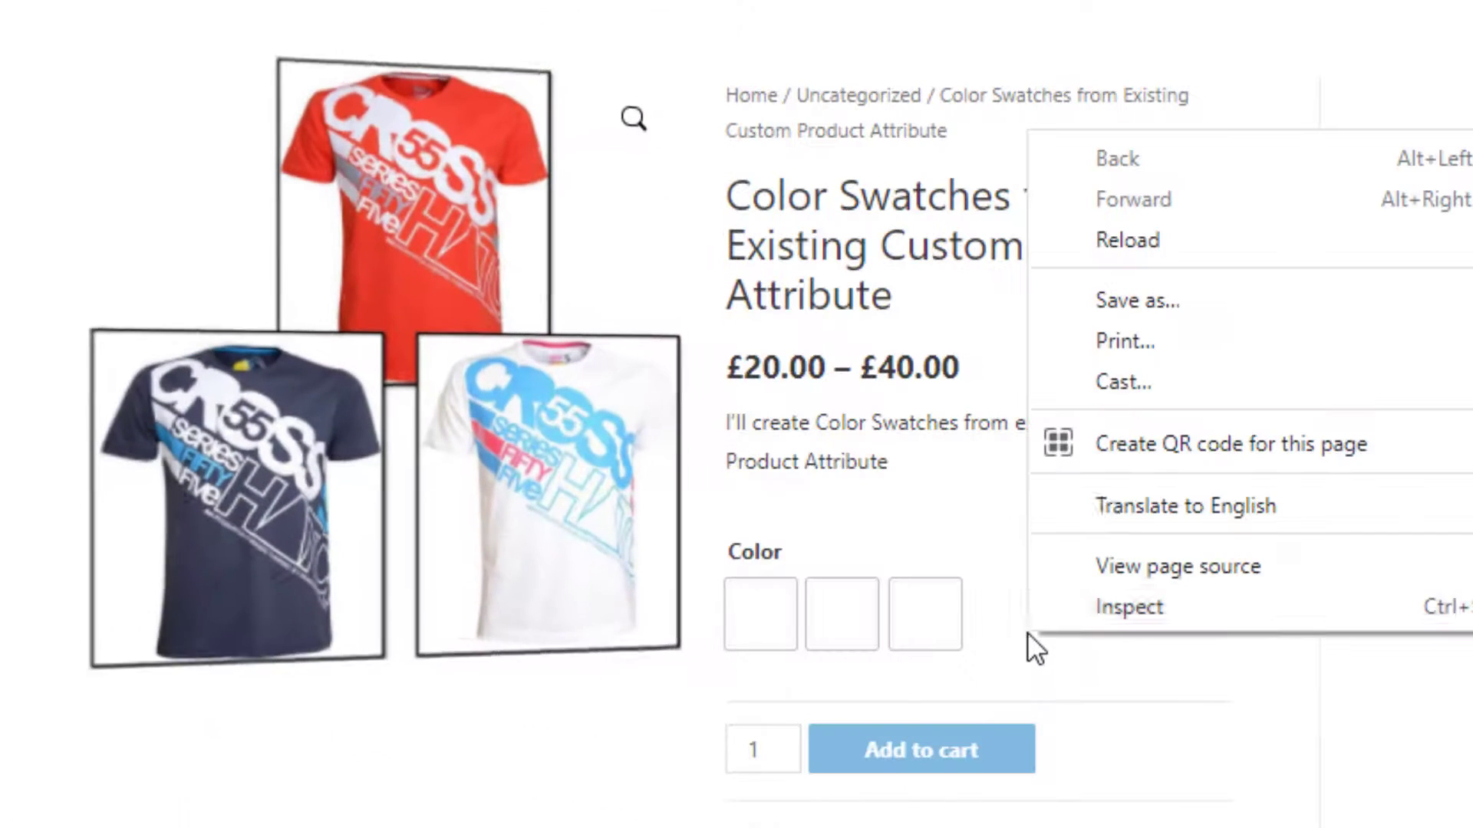
left_click(1144, 257)
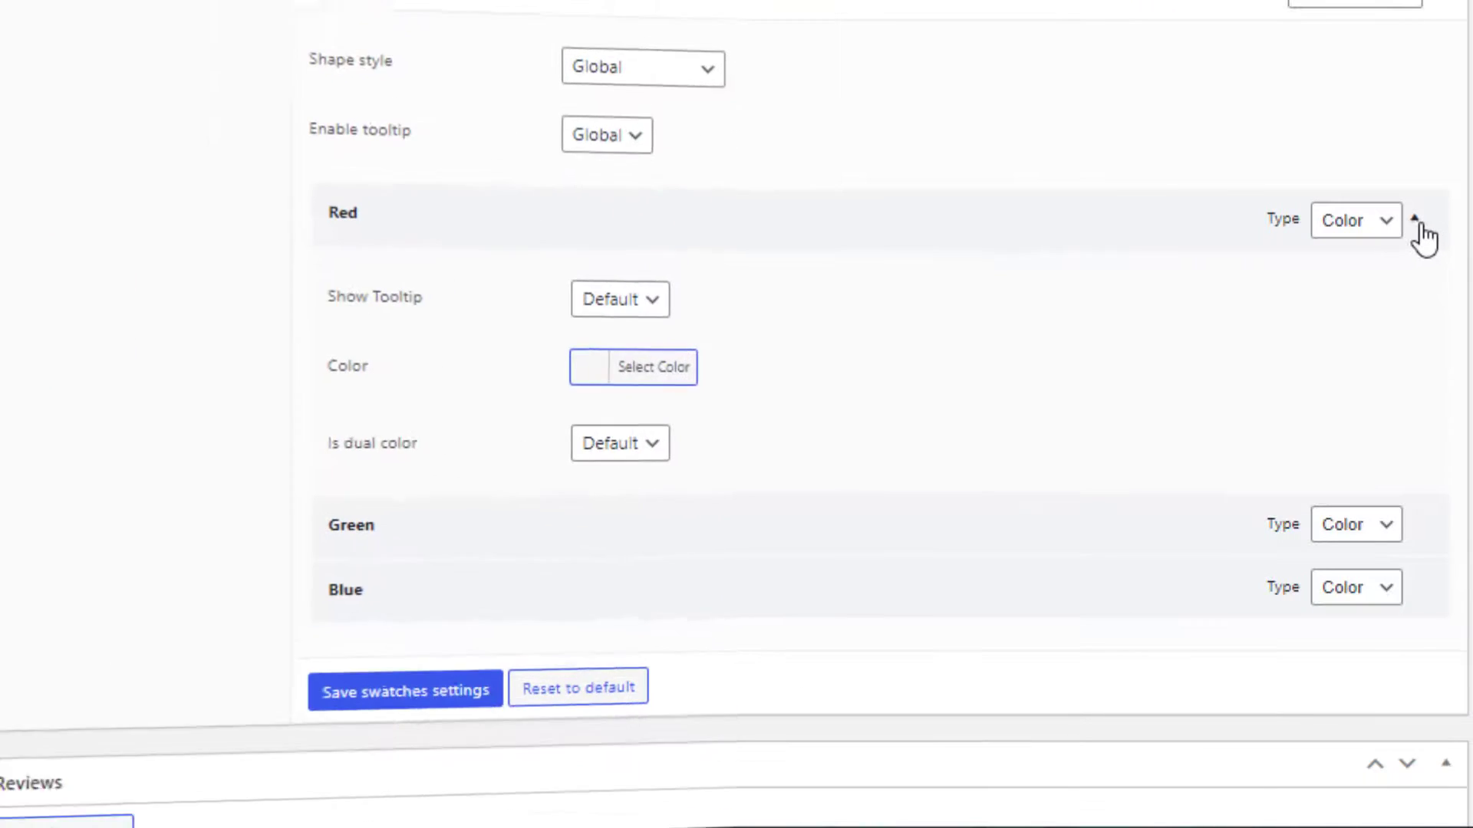
Give the Green term the swatch colour #81d742
left_click(1418, 224)
left_click(1420, 284)
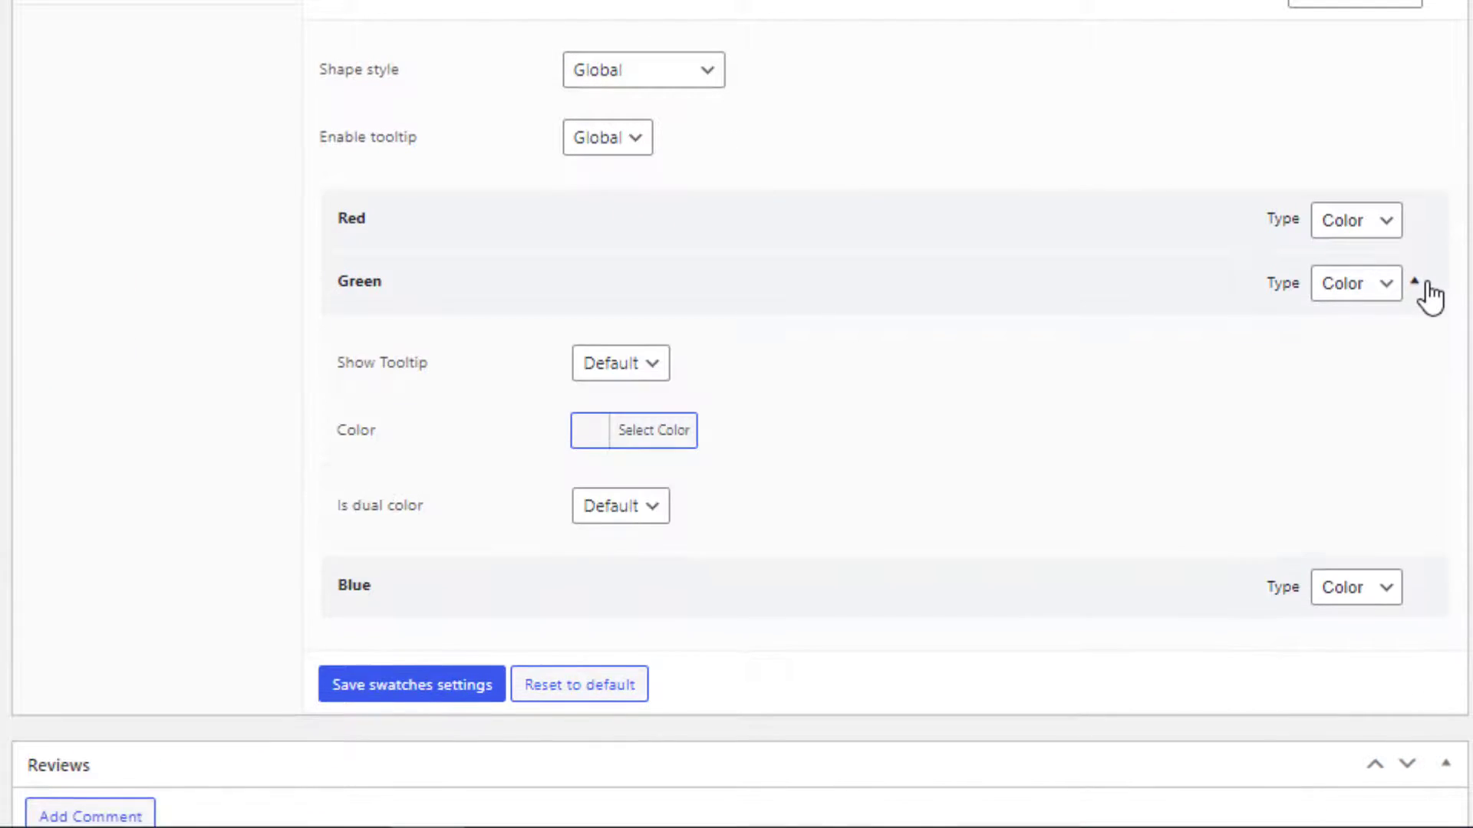
left_click(589, 435)
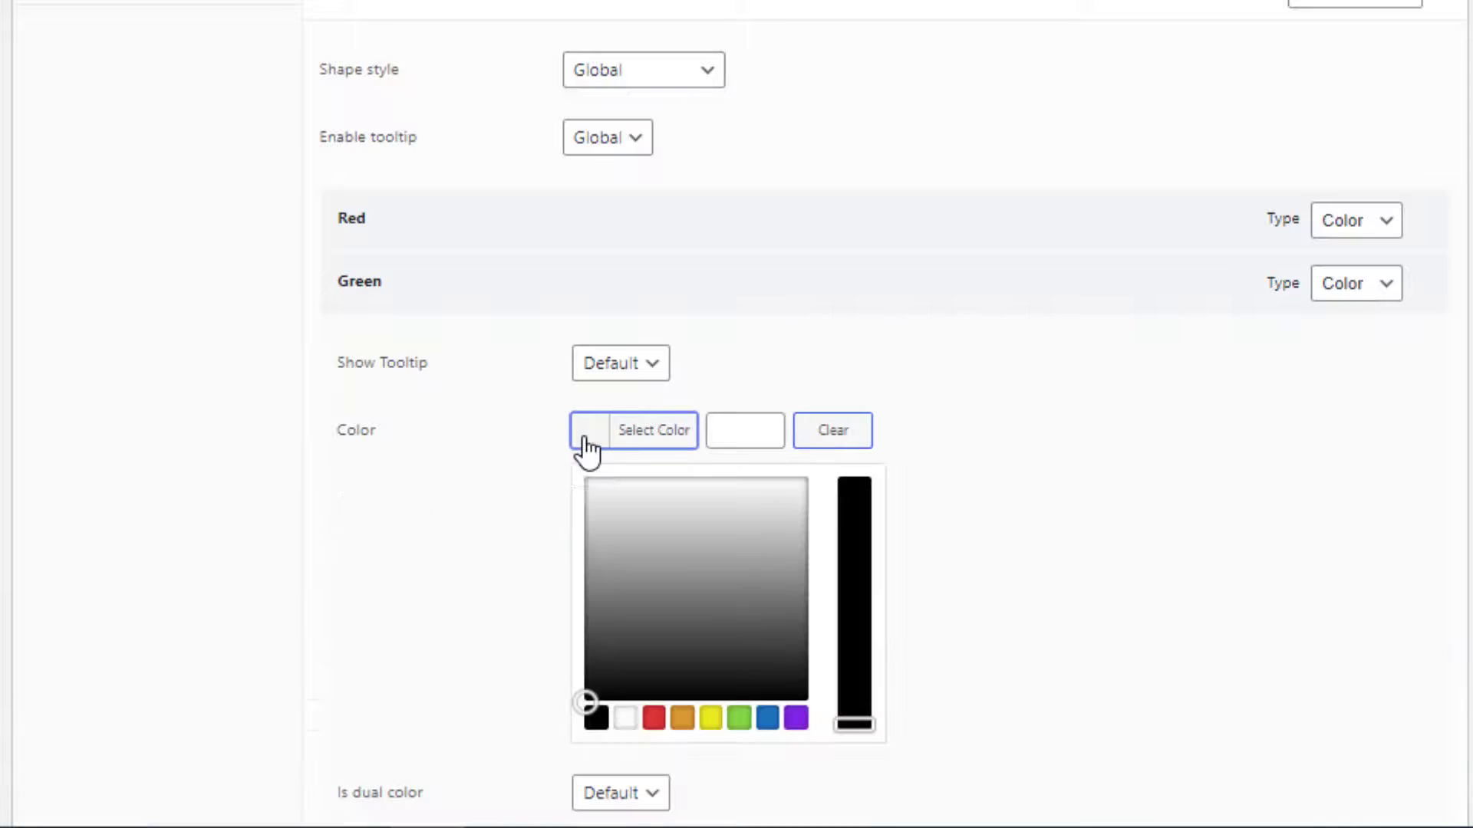
left_click(739, 719)
left_click(995, 451)
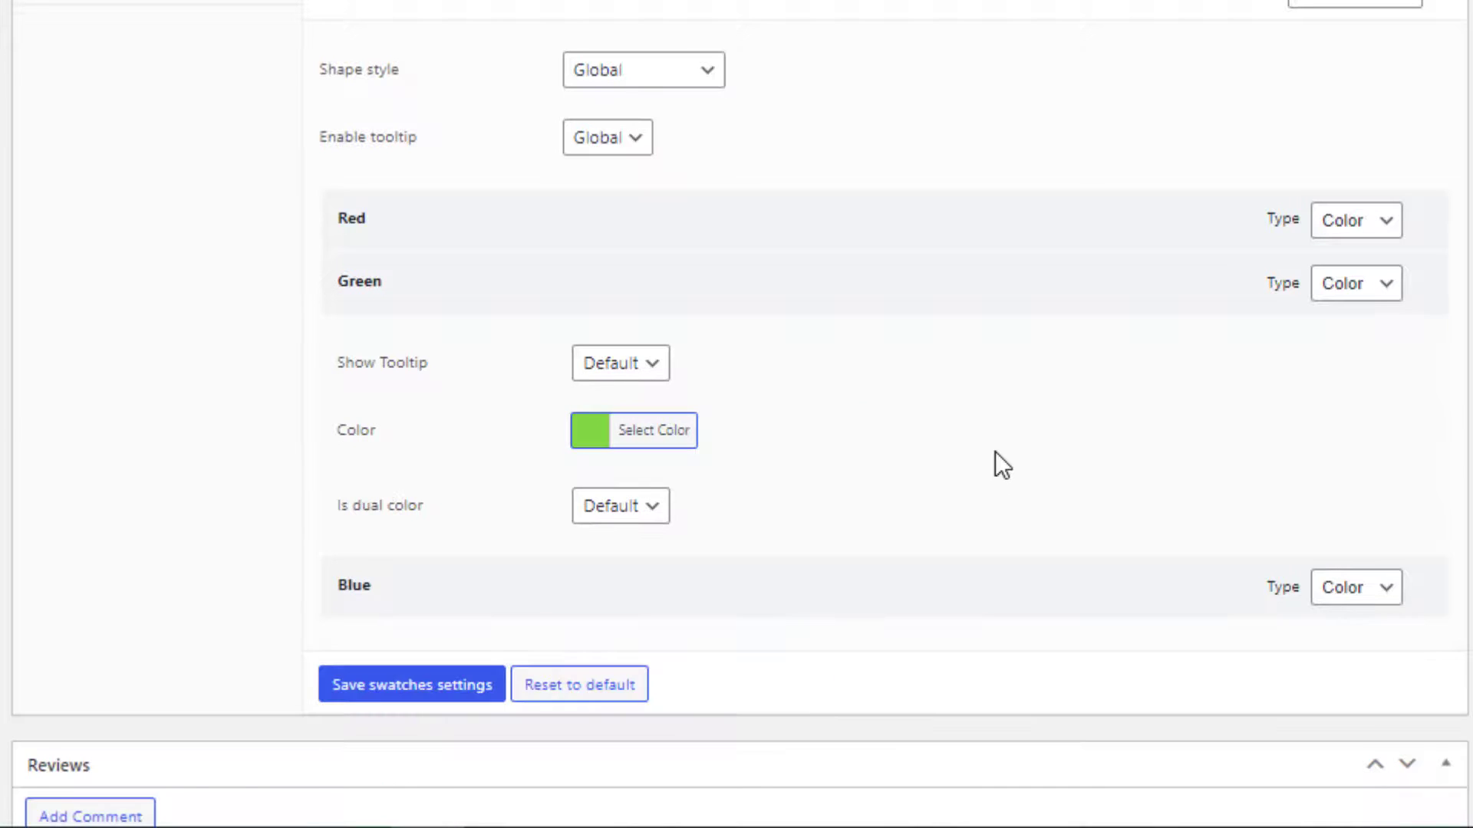
left_click(1417, 281)
Give the Blue term a blue swatch colour and save the swatch settings
left_click(1417, 347)
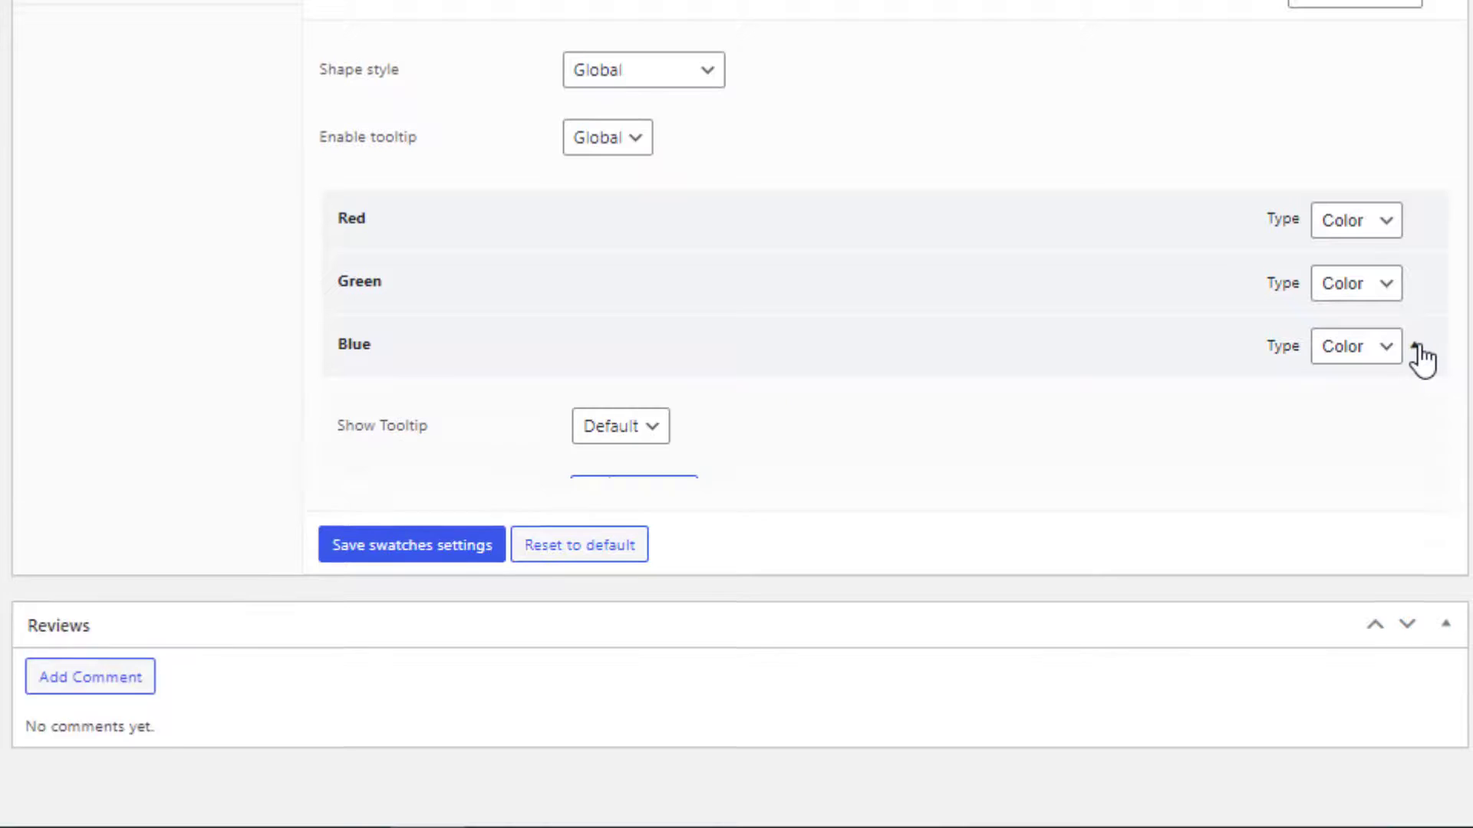
left_click(670, 497)
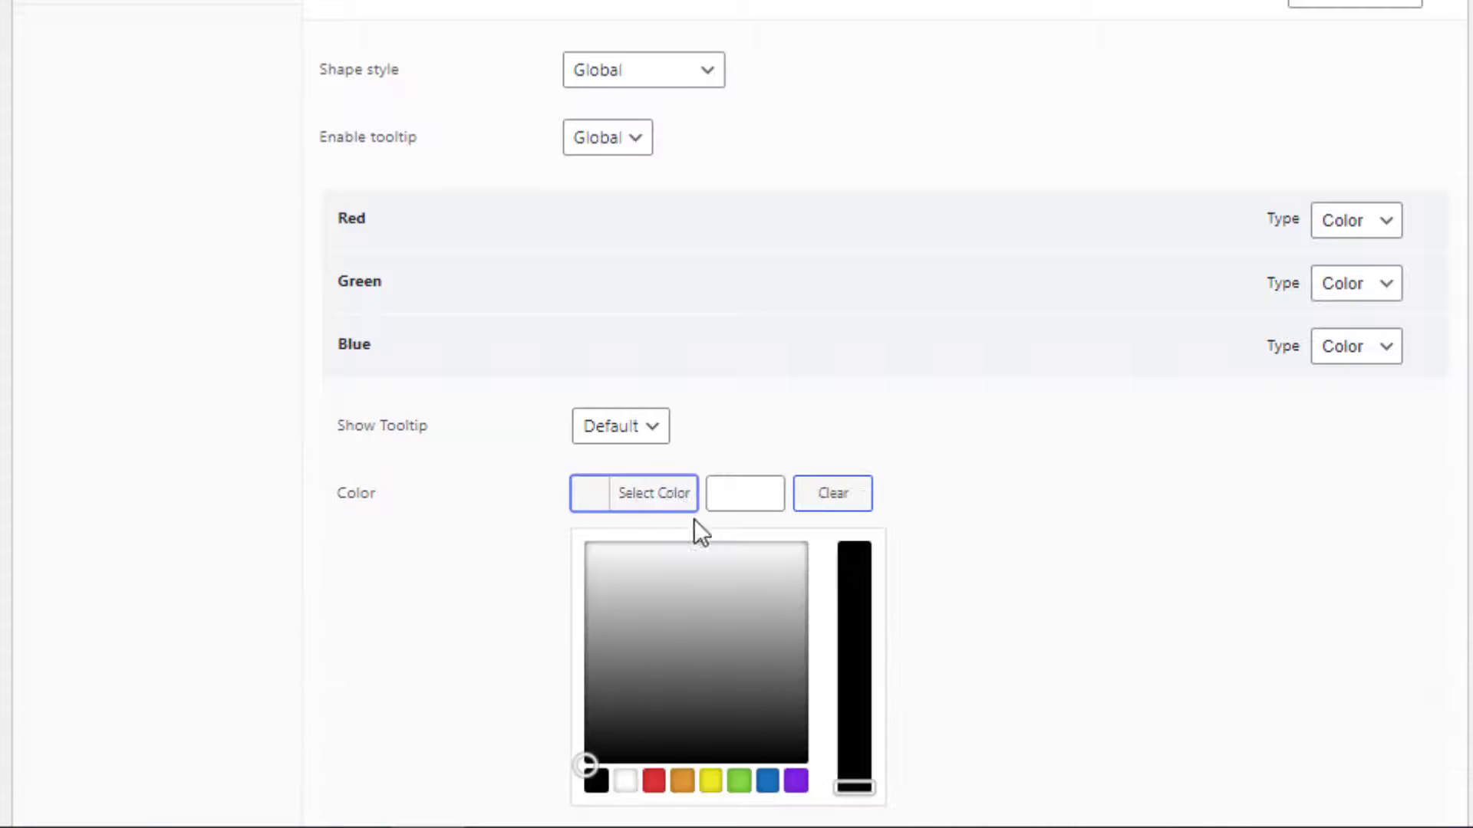
left_click(769, 779)
left_click(998, 500)
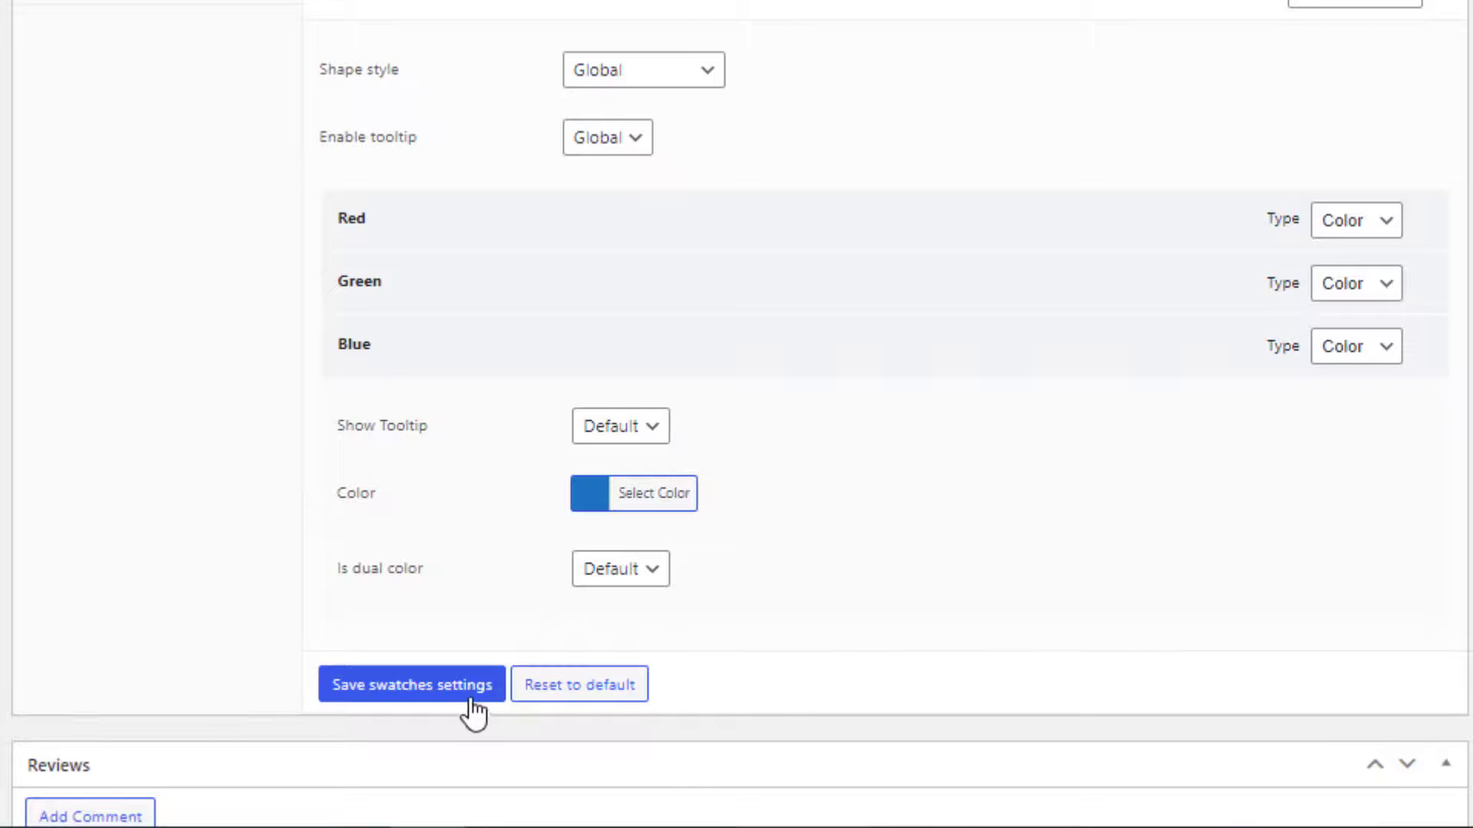
left_click(447, 696)
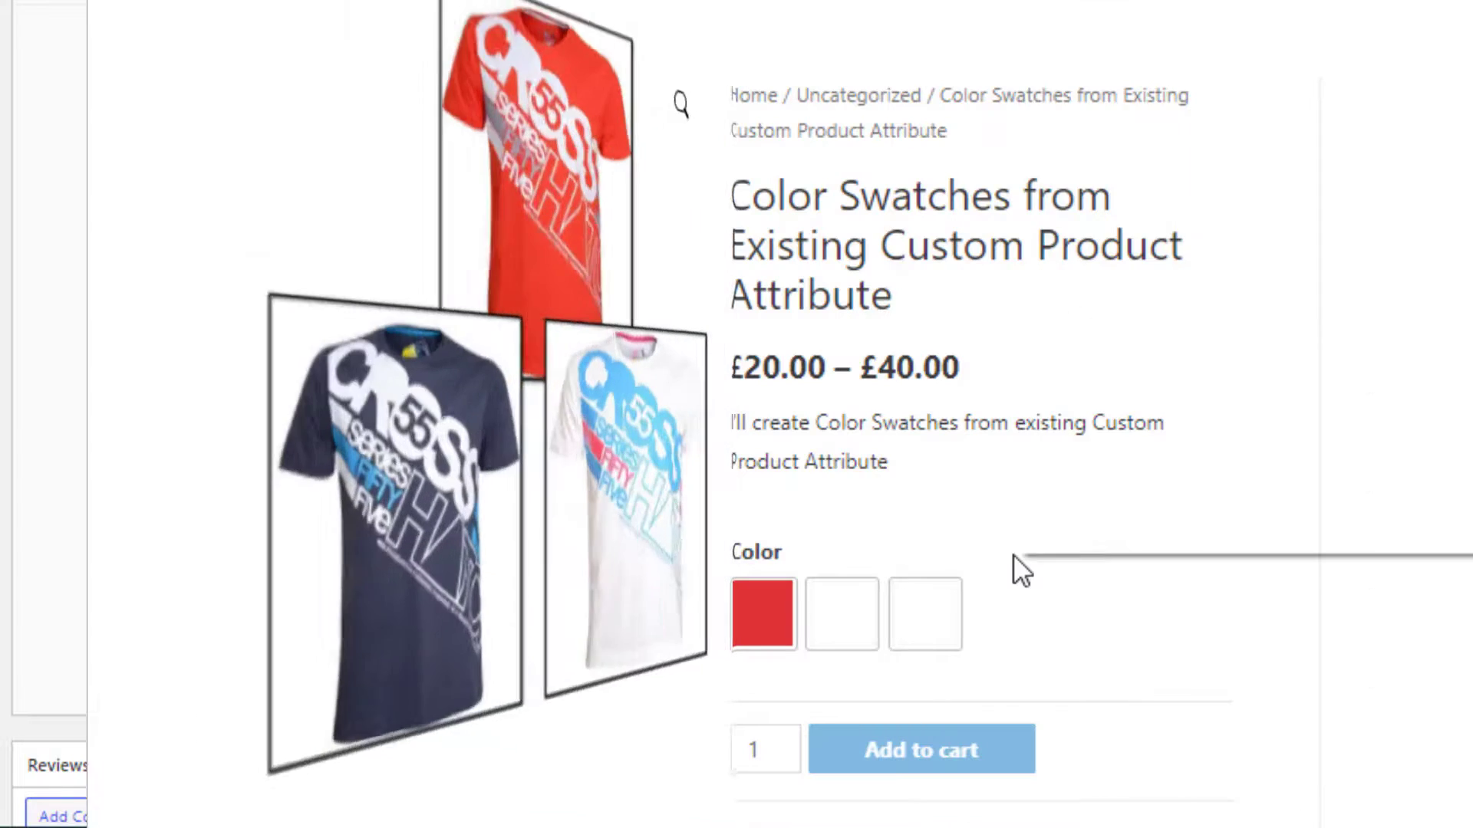
Reload the product page to display red, green and blue Color swatches
right_click(1013, 553)
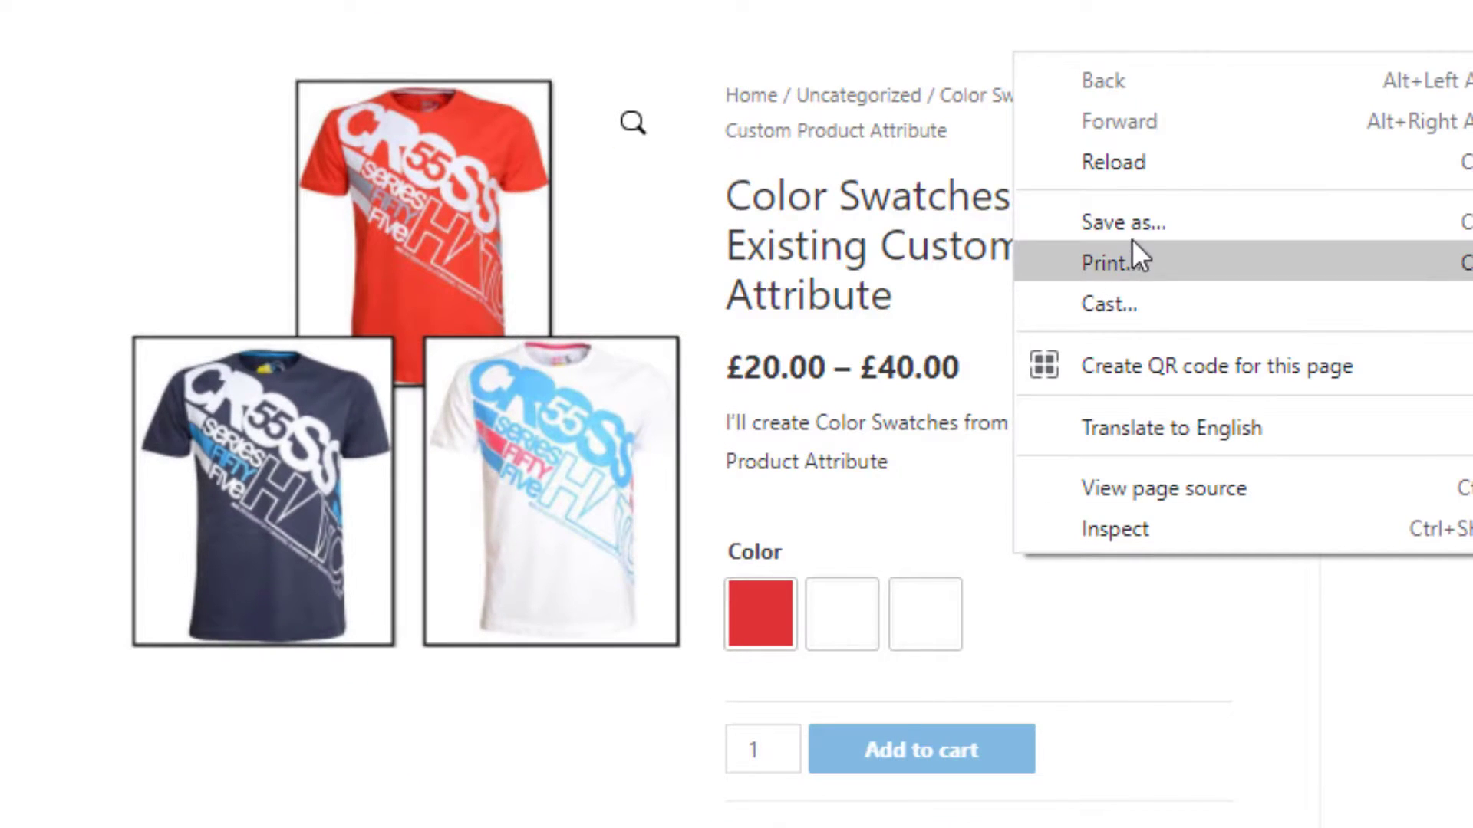
left_click(1137, 162)
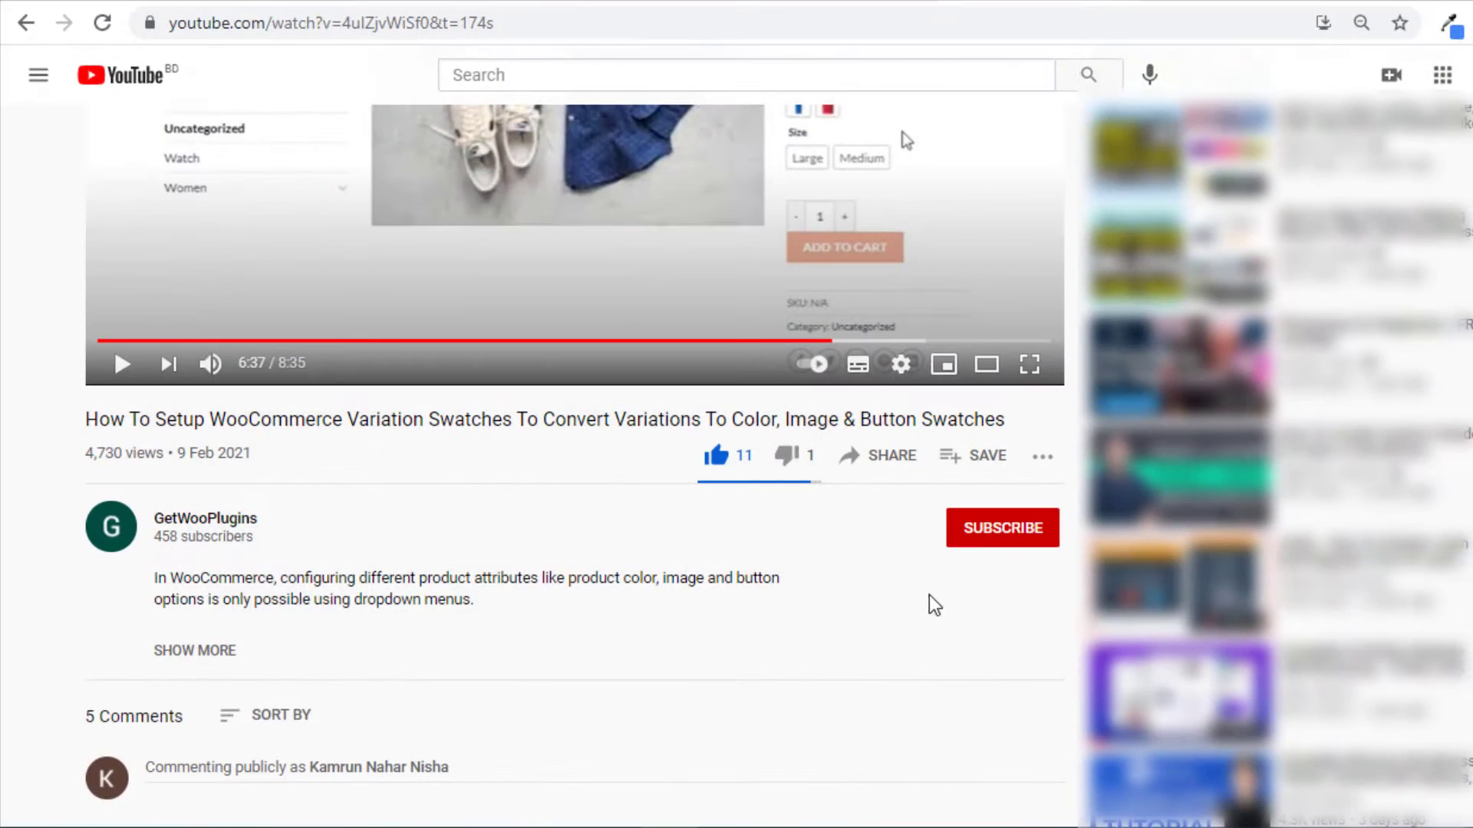
Subscribe to GetWooPlugins with the bell set to All notifications, then focus the comment box
left_click(986, 537)
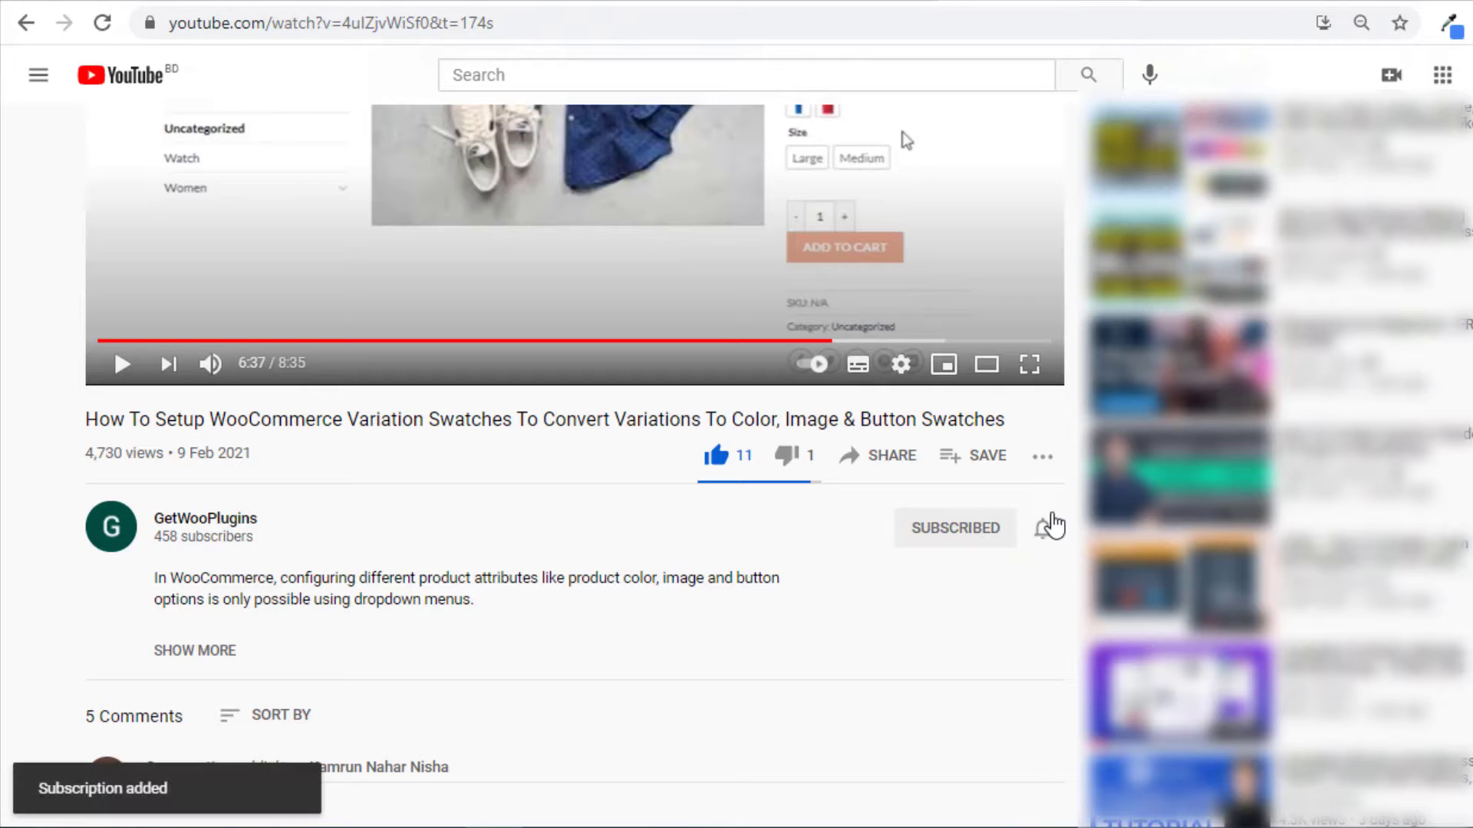
left_click(1047, 528)
left_click(1053, 577)
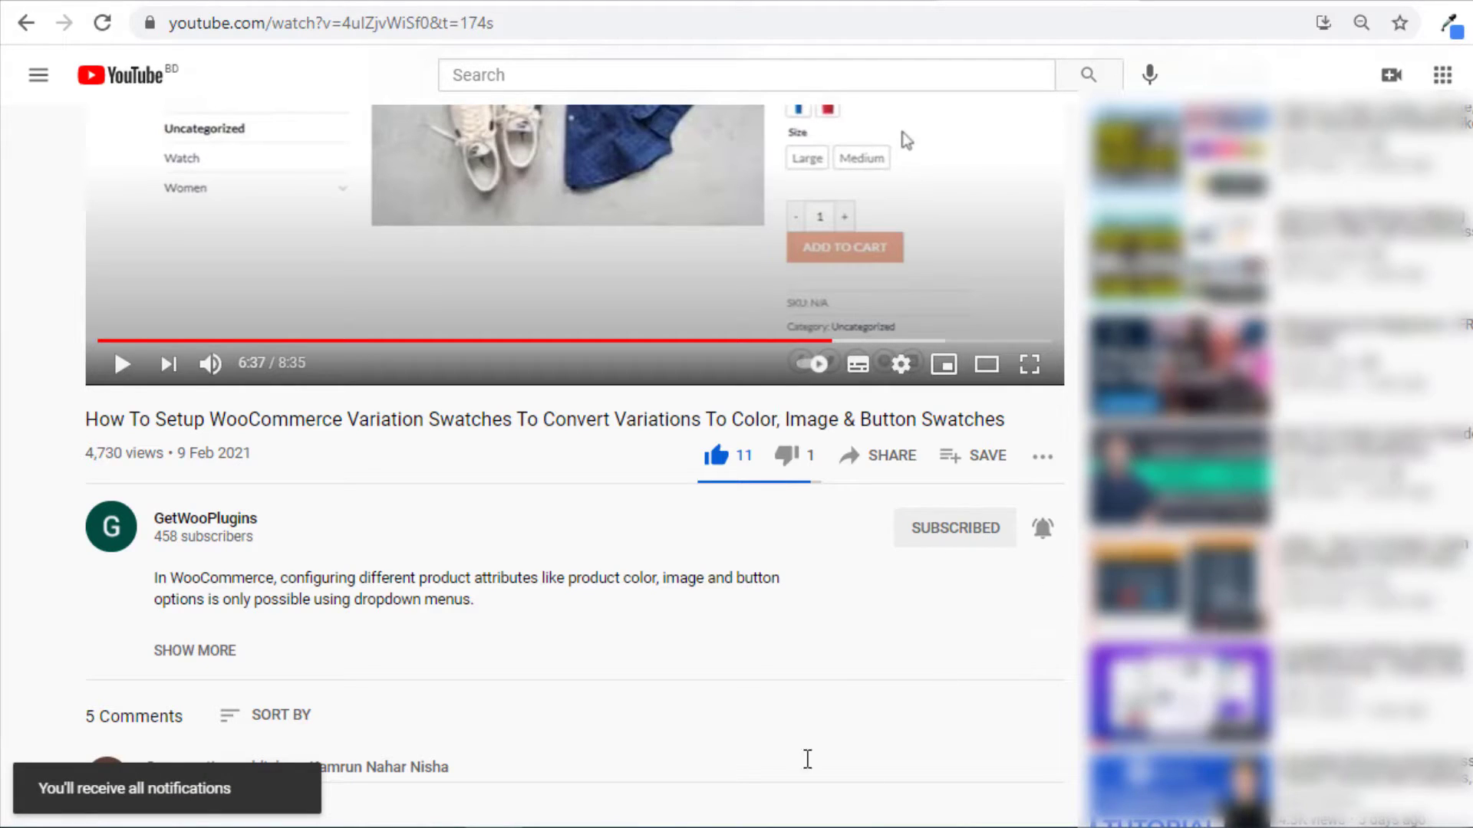
left_click(571, 758)
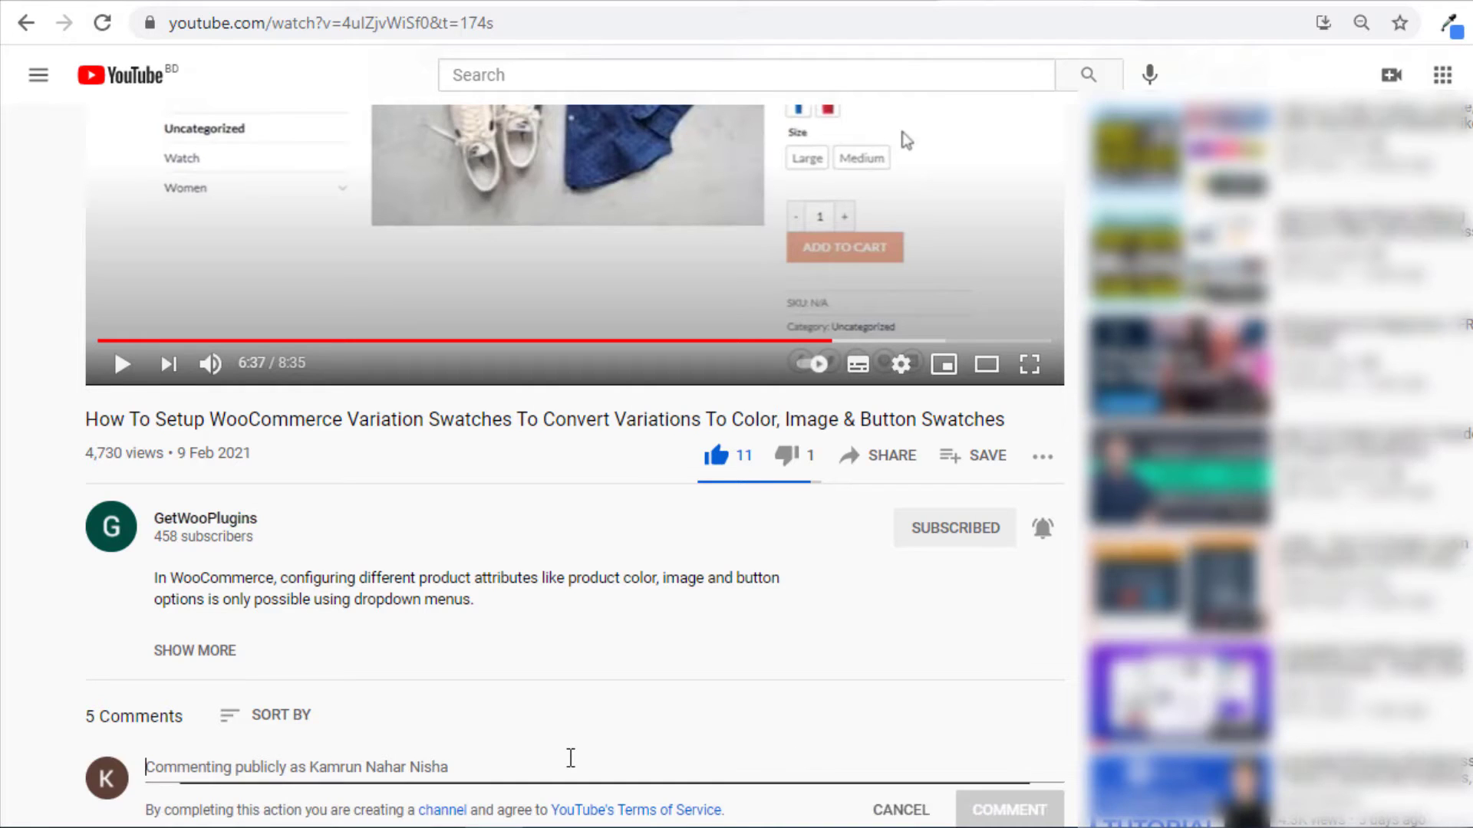